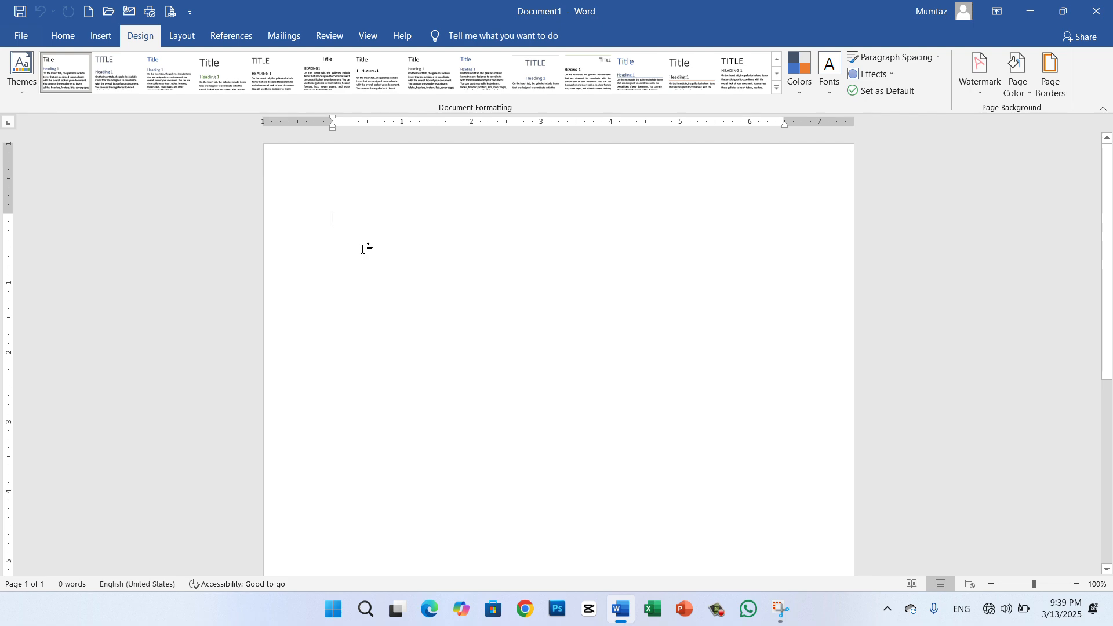
Enter the heading "ABC Company" with a full-width horizontal line under it, and generate sample paragraphs below using =rand().
{"action": "type", "text": "ABC"}
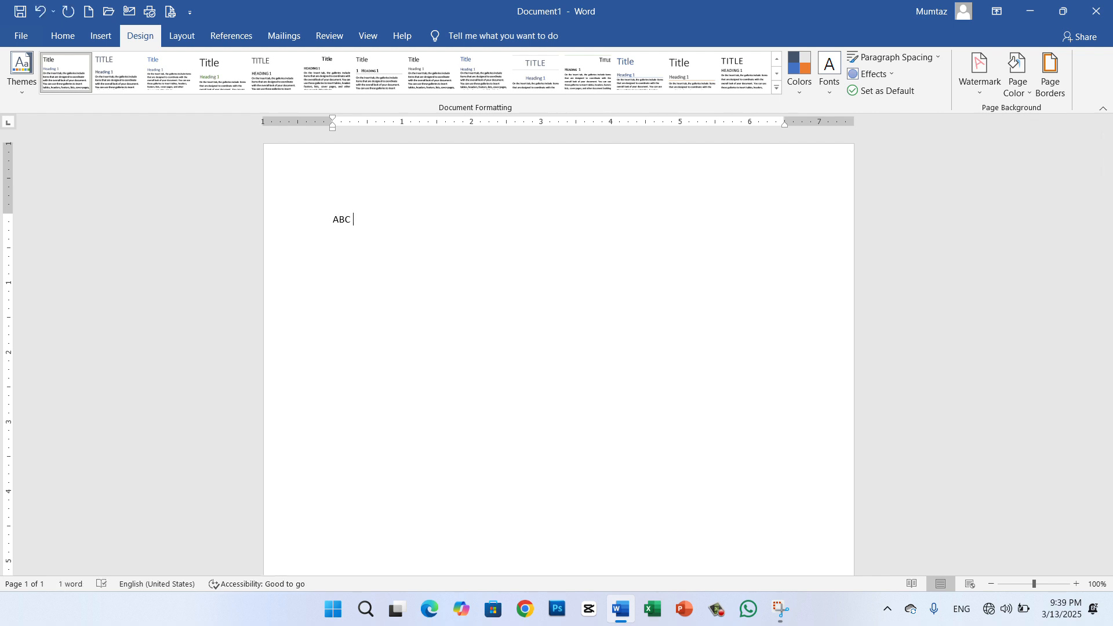
{"action": "type", "text": " Compa"}
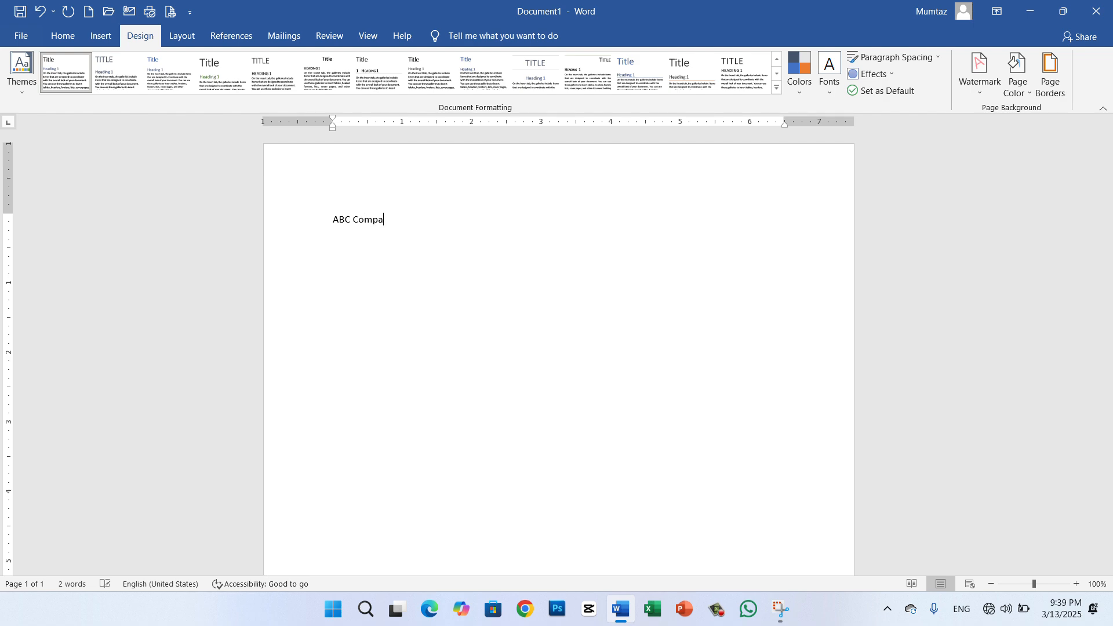
{"action": "type", "text": "ny "}
{"action": "type", "text": "---"}
{"action": "key", "text": "Return"}
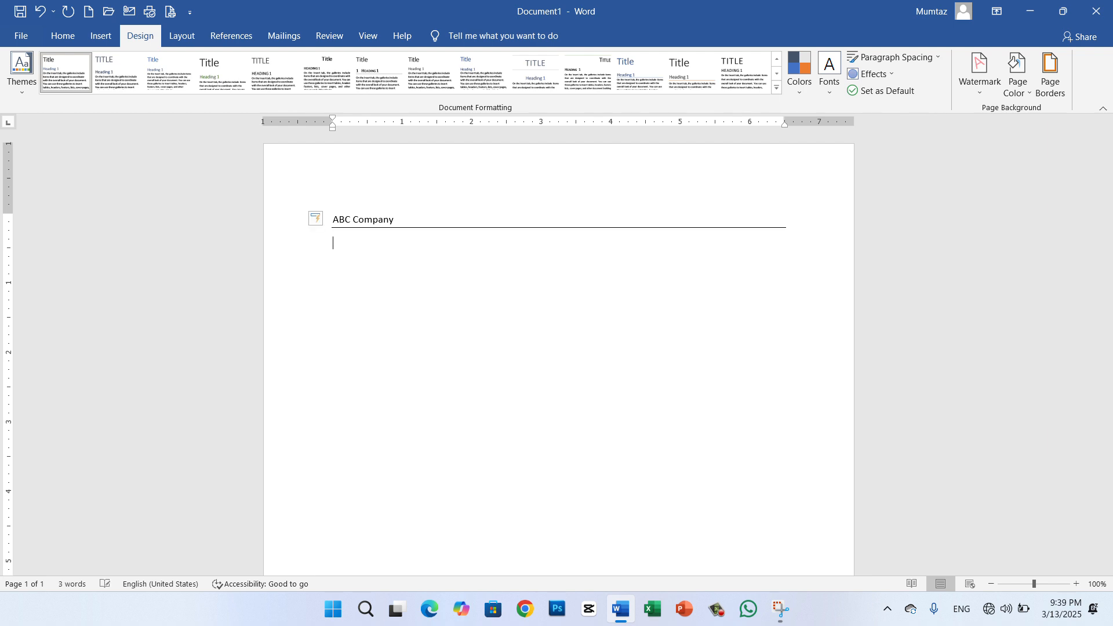
{"action": "type", "text": "=rand()"}
{"action": "key", "text": "Return"}
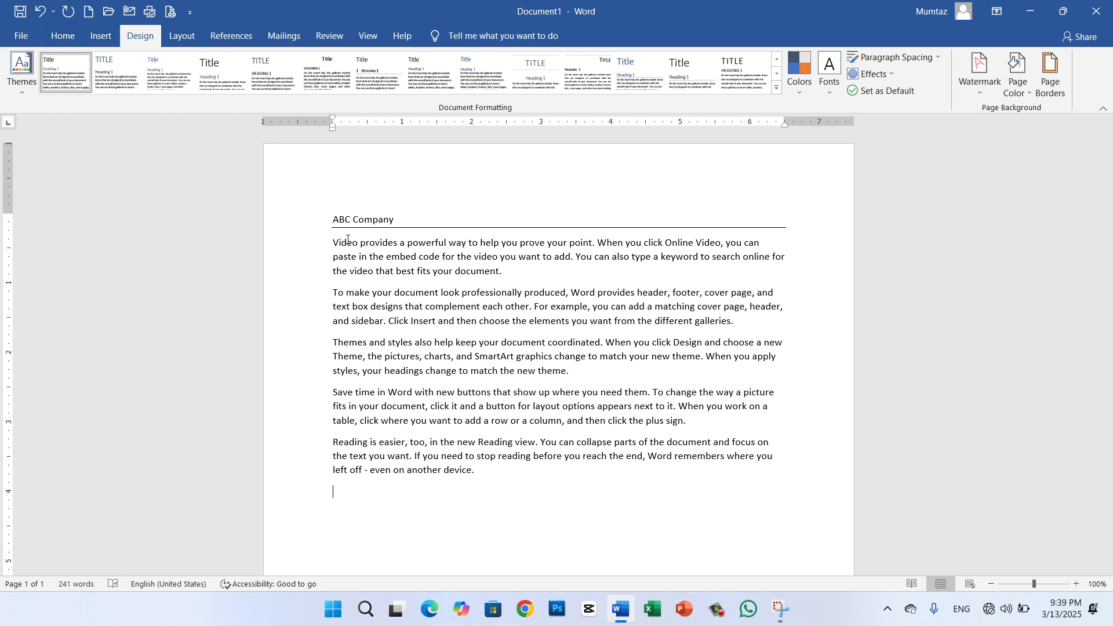
Make the "ABC Company" heading bold and set its font size to 14.
{"action": "left_click_drag", "start_coordinate": [403, 220], "coordinate": [332, 225]}
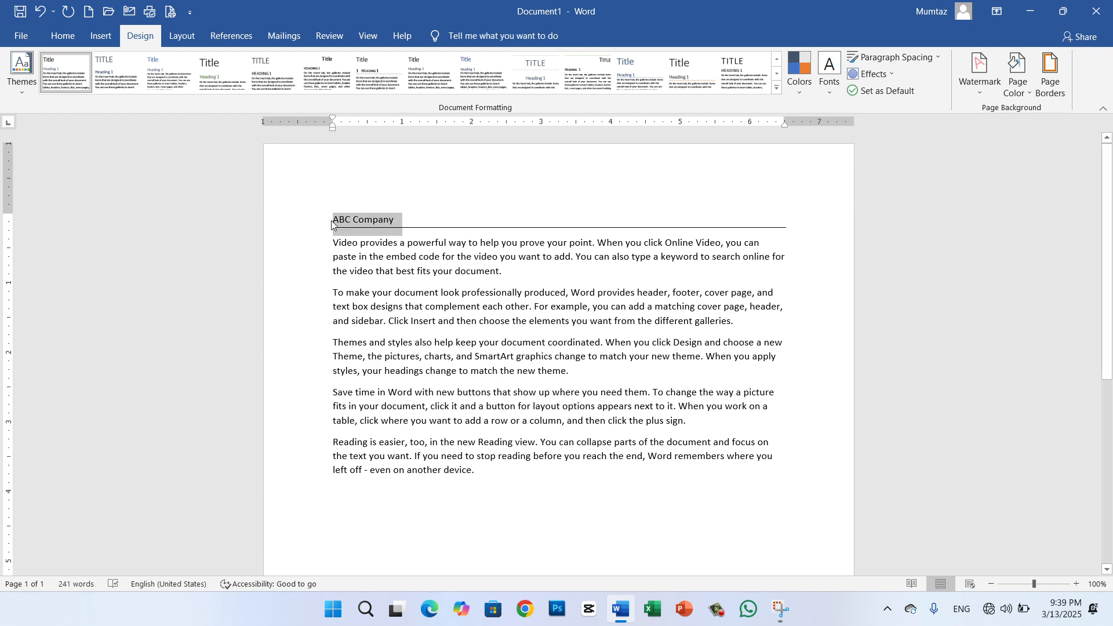
{"action": "key", "text": "ctrl+b"}
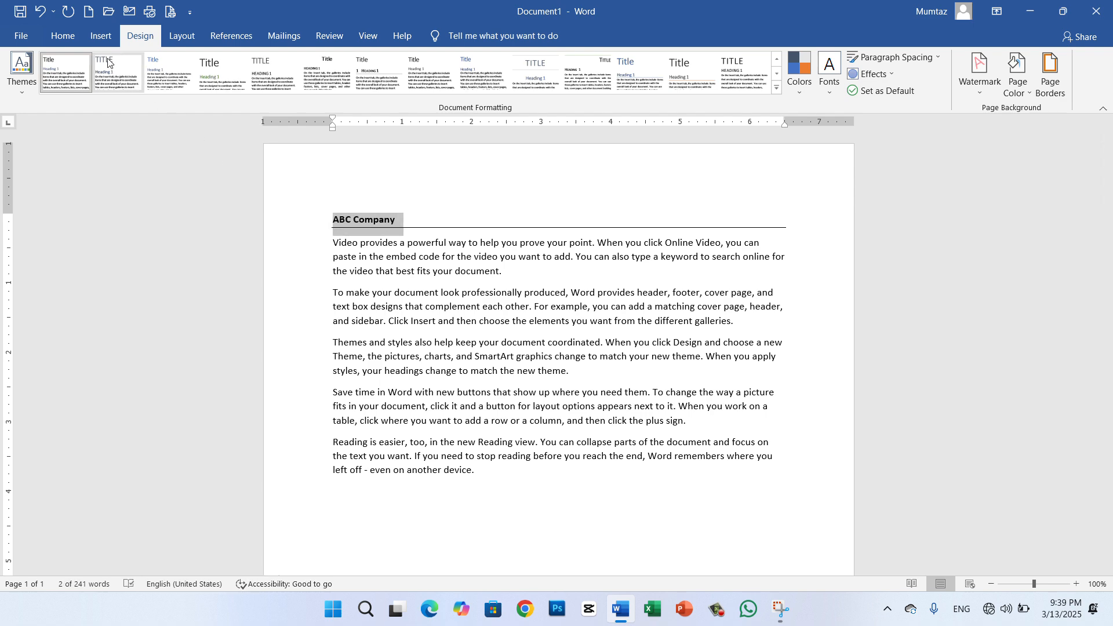
{"action": "left_click", "coordinate": [63, 36]}
{"action": "left_click", "coordinate": [235, 62]}
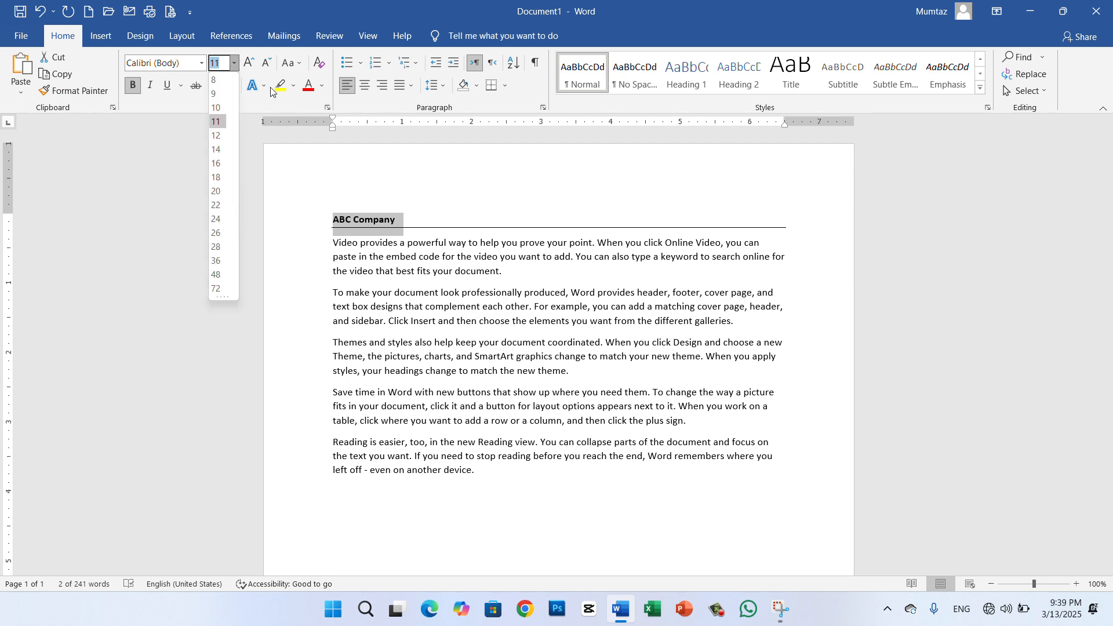
{"action": "left_click", "coordinate": [215, 149]}
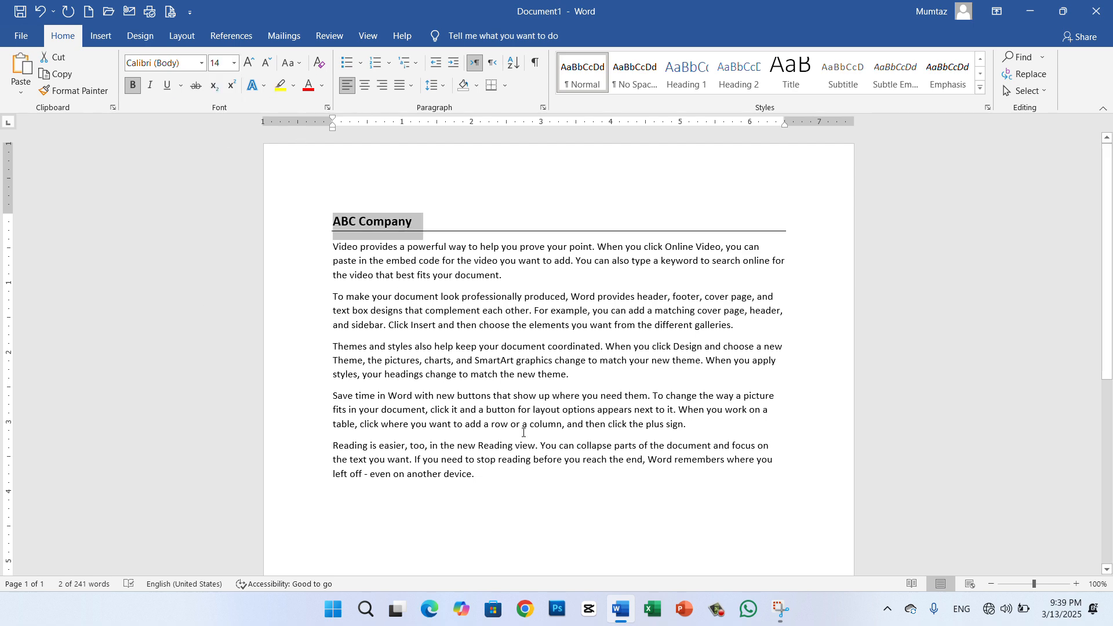
Justify all the body paragraphs below the heading and set their font size to 12.
{"action": "left_click_drag", "start_coordinate": [497, 485], "coordinate": [336, 254]}
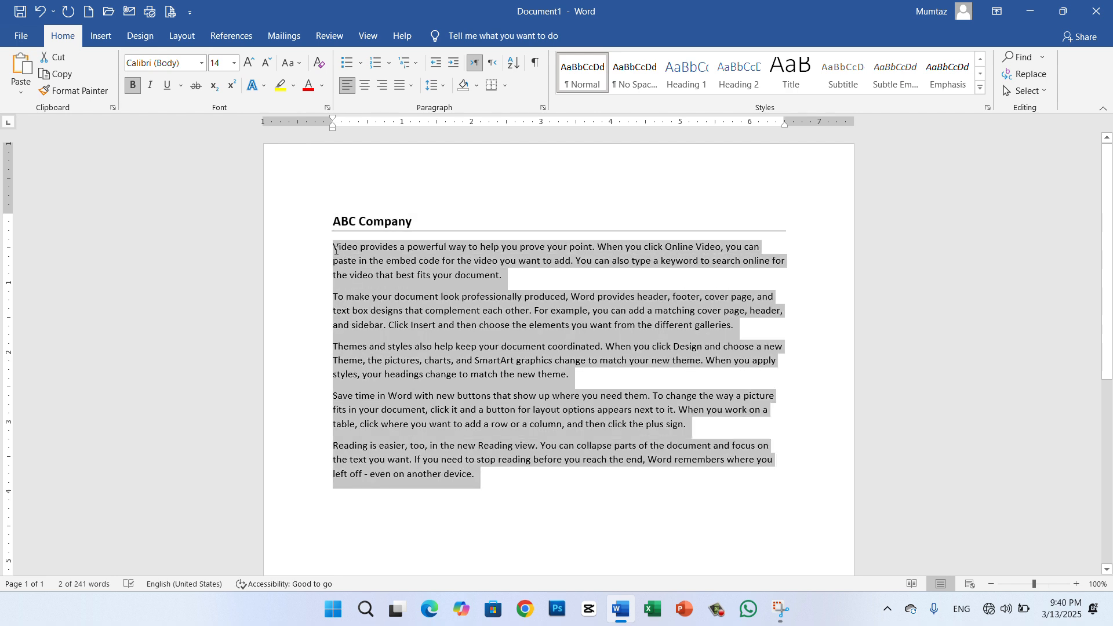
{"action": "key", "text": "ctrl+j"}
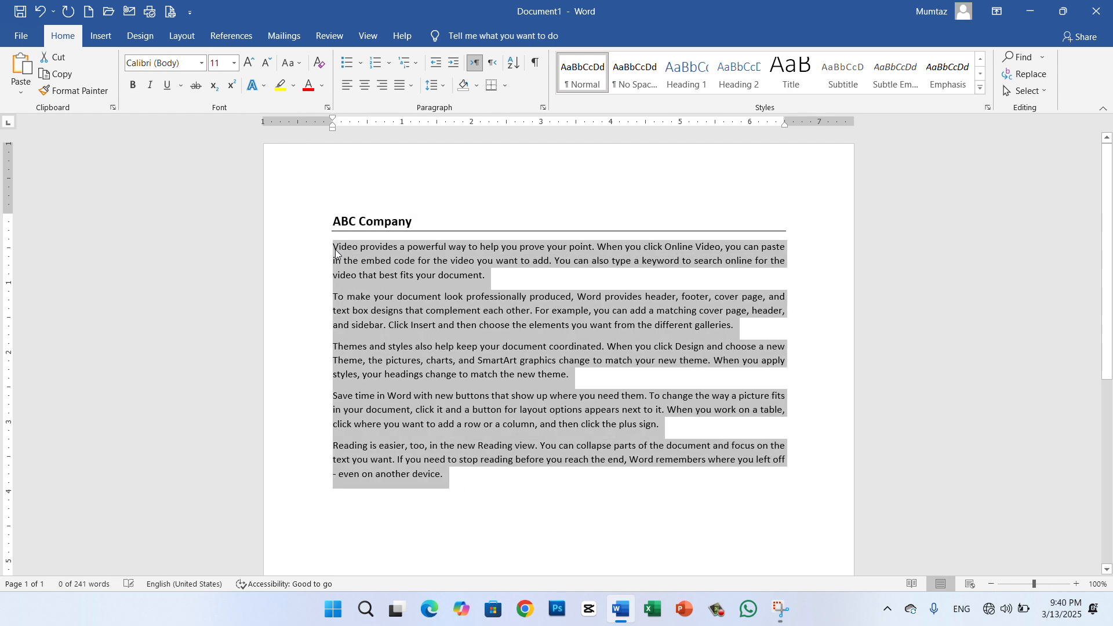
{"action": "left_click", "coordinate": [235, 62]}
{"action": "left_click", "coordinate": [218, 149]}
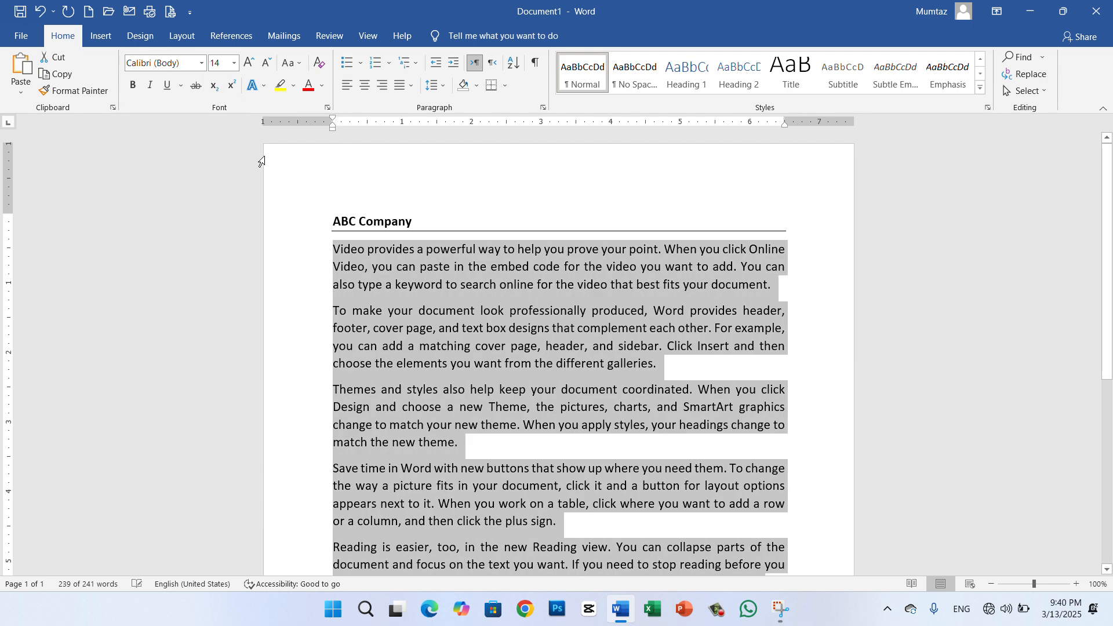
{"action": "left_click", "coordinate": [234, 64]}
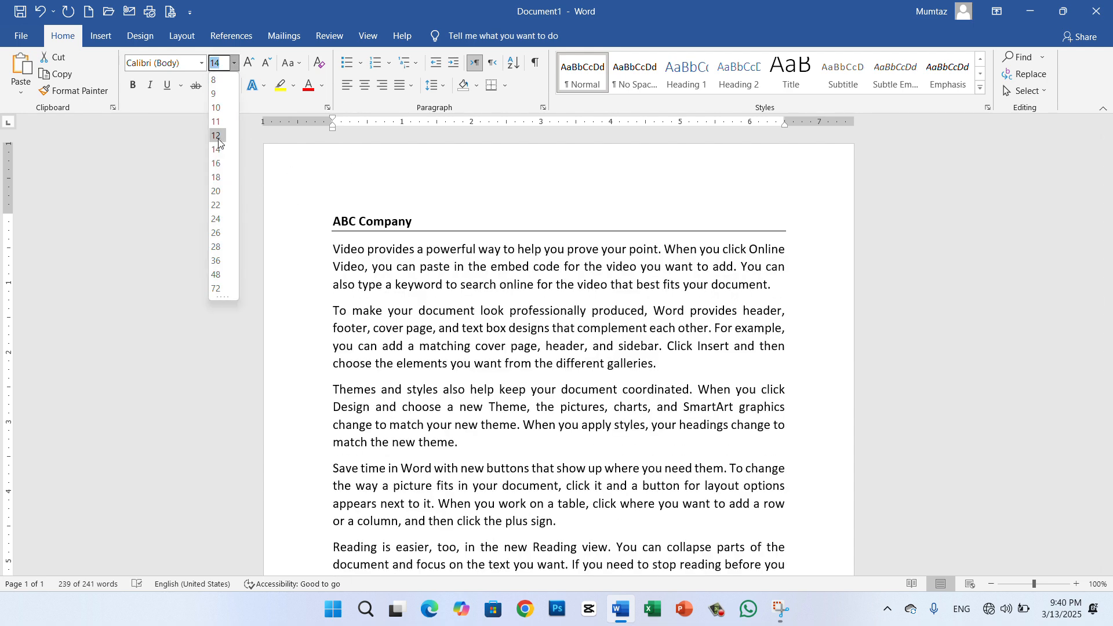
{"action": "left_click", "coordinate": [216, 133]}
{"action": "left_click", "coordinate": [467, 362]}
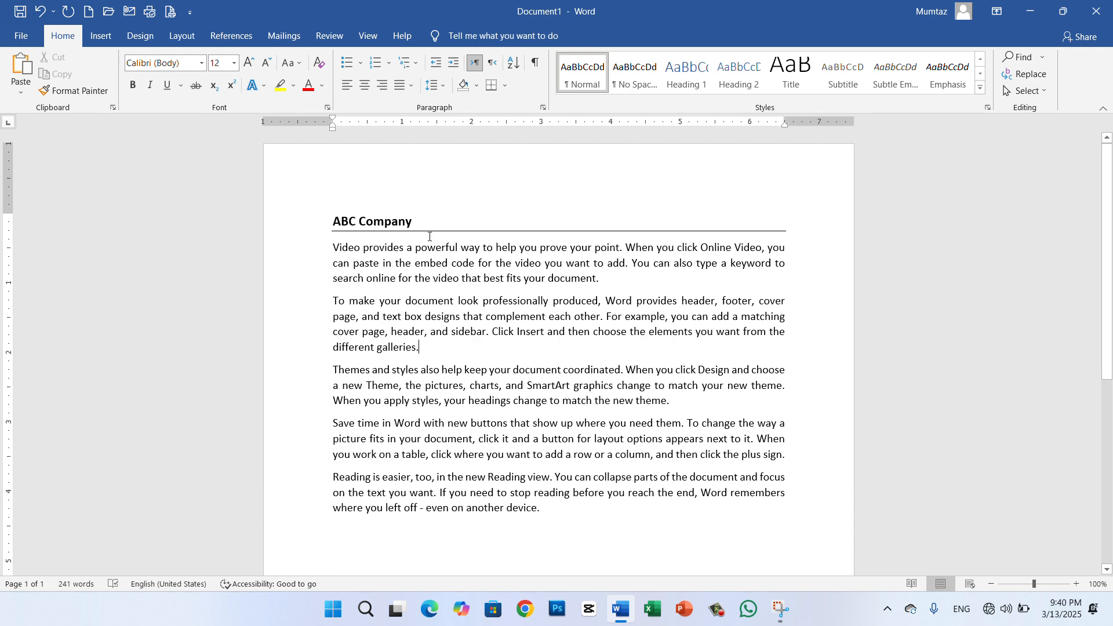
Apply the Heading 1 style to the "ABC Company" line.
{"action": "left_click_drag", "start_coordinate": [414, 222], "coordinate": [313, 228]}
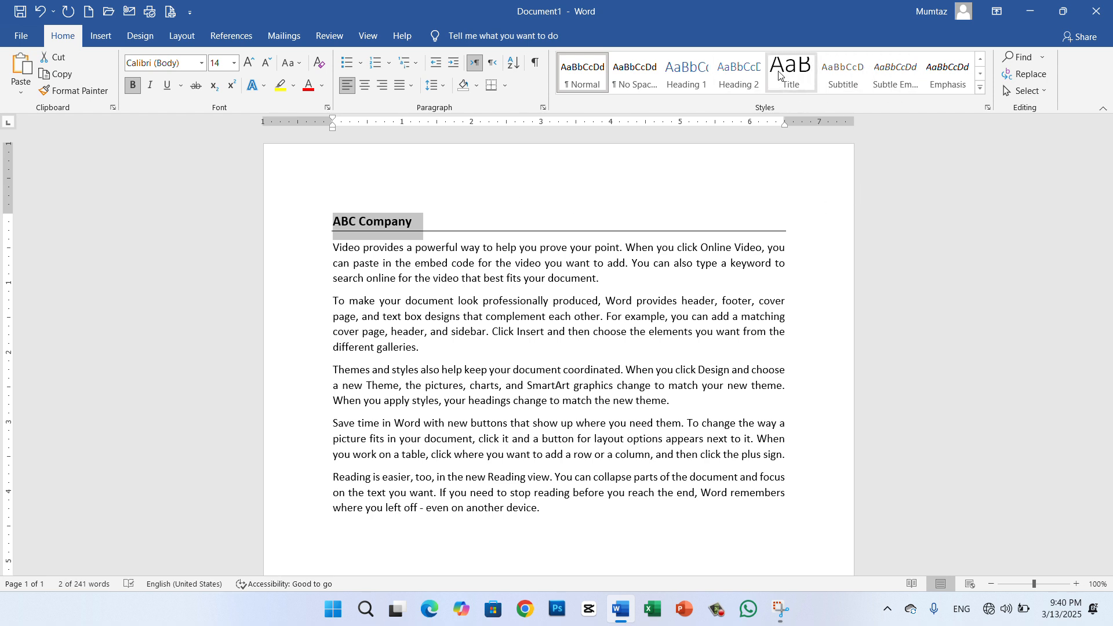
{"action": "left_click", "coordinate": [692, 76]}
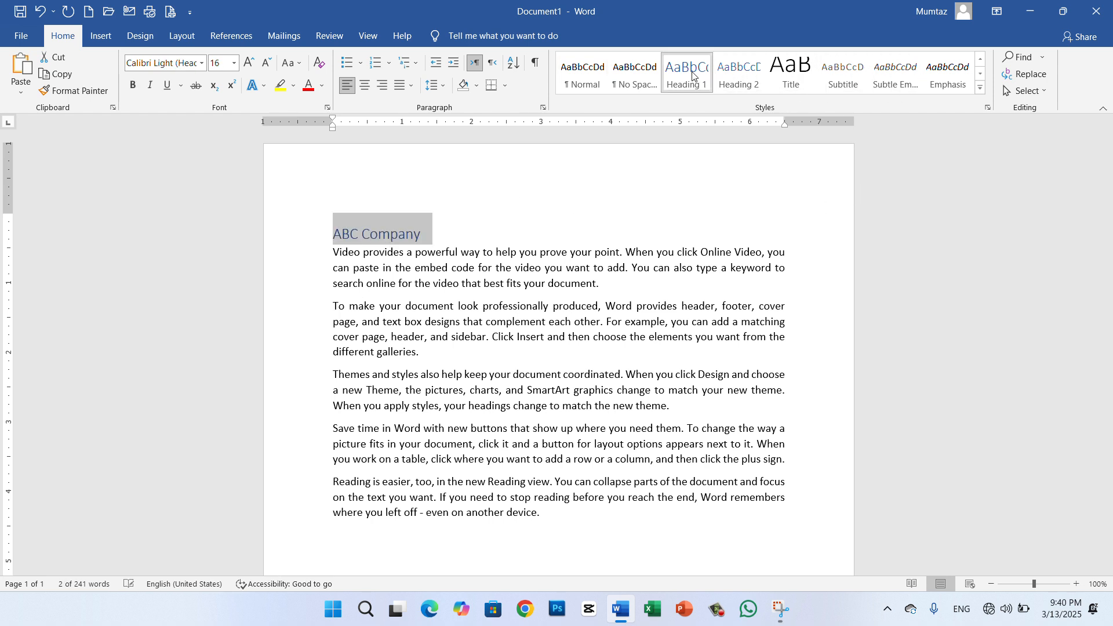
{"action": "left_click", "coordinate": [378, 286]}
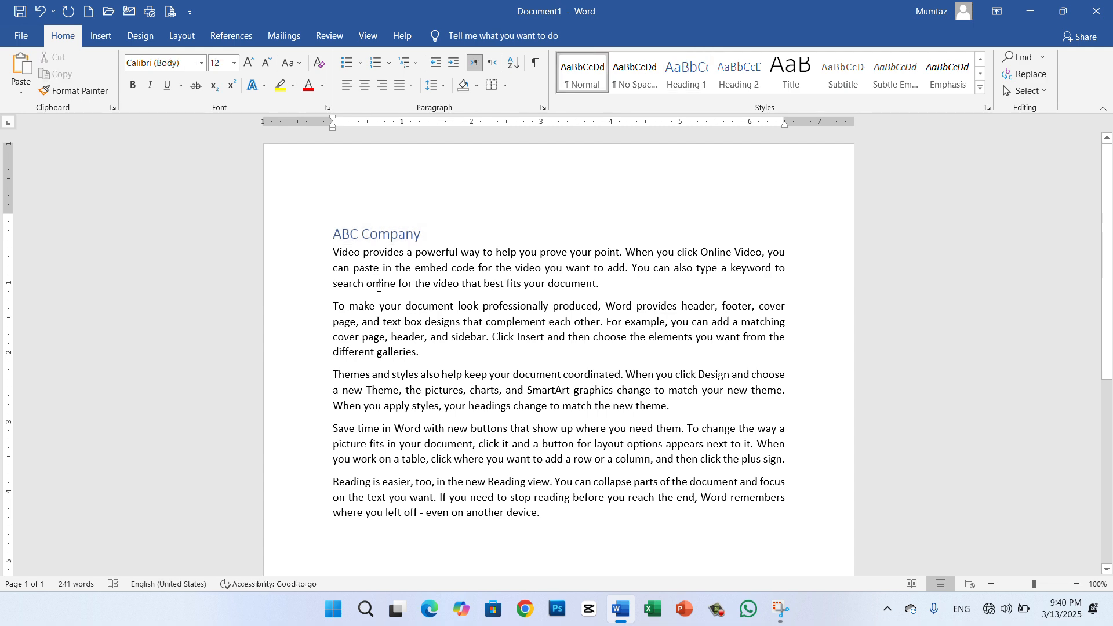
With the "ABC Company" heading selected, examine the theme font sets and the list of individual fonts without changing the font.
{"action": "left_click", "coordinate": [378, 235]}
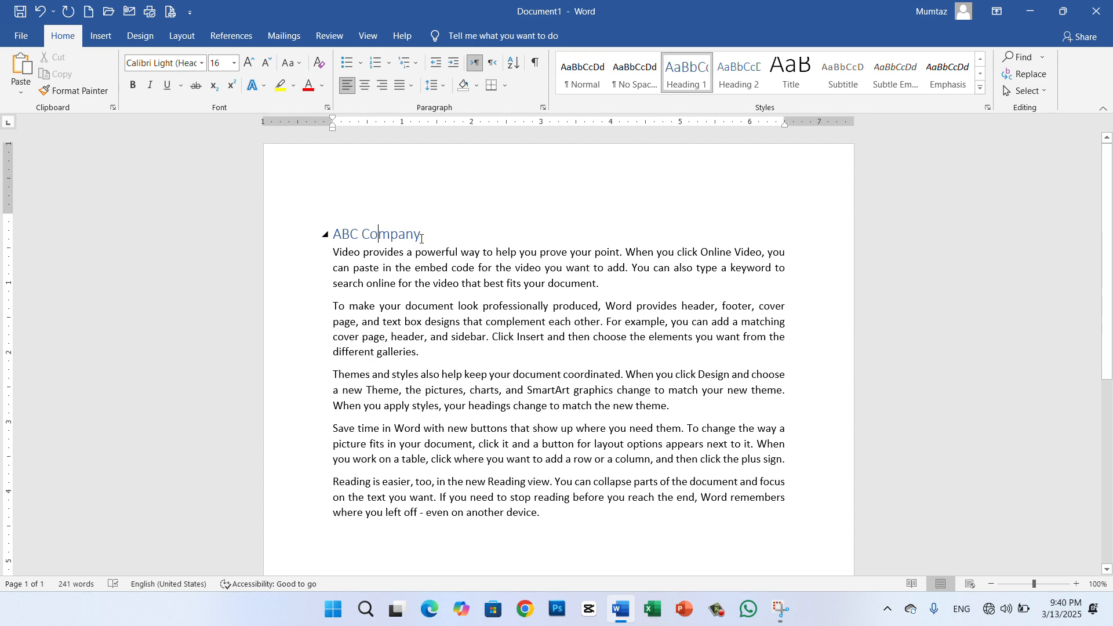
{"action": "key", "text": "shift+End"}
{"action": "left_click_drag", "start_coordinate": [378, 234], "coordinate": [333, 233]}
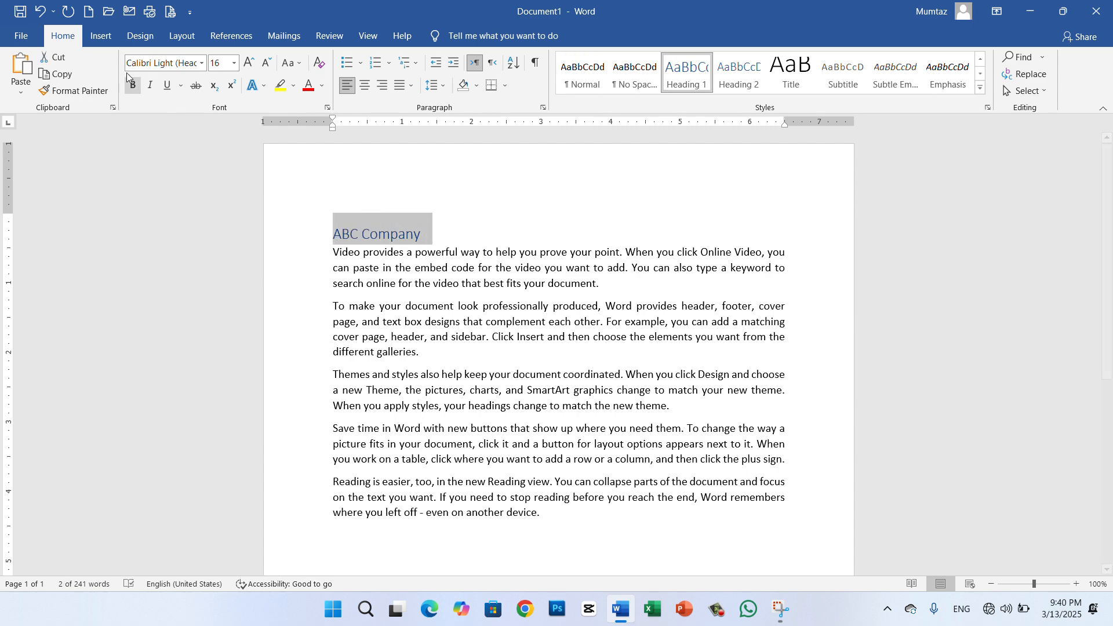
{"action": "left_click", "coordinate": [140, 36]}
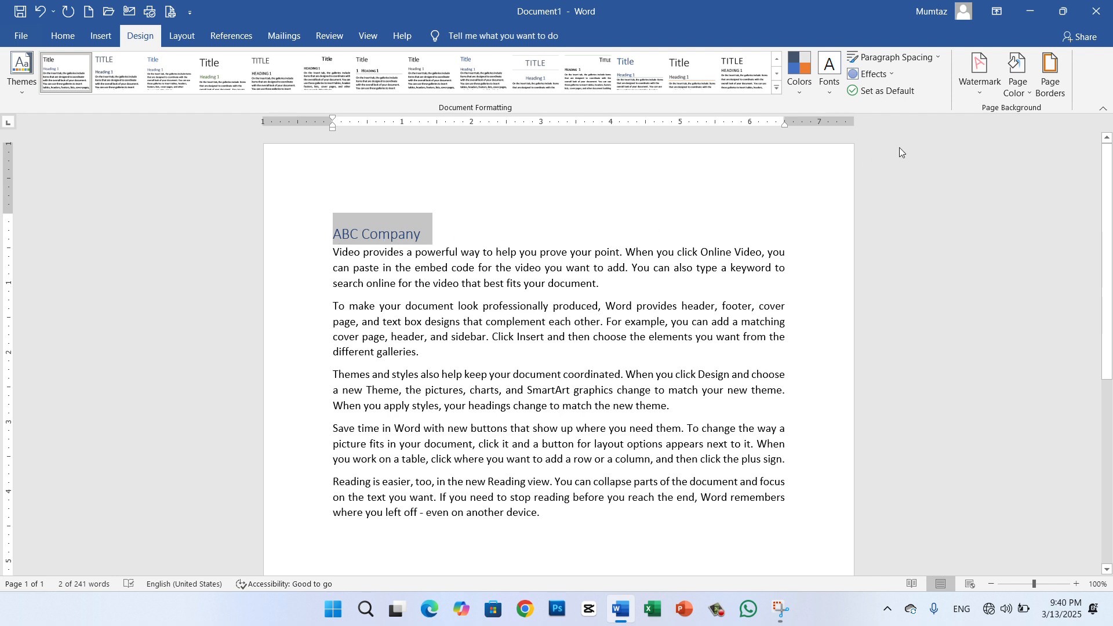
{"action": "left_click", "coordinate": [829, 96]}
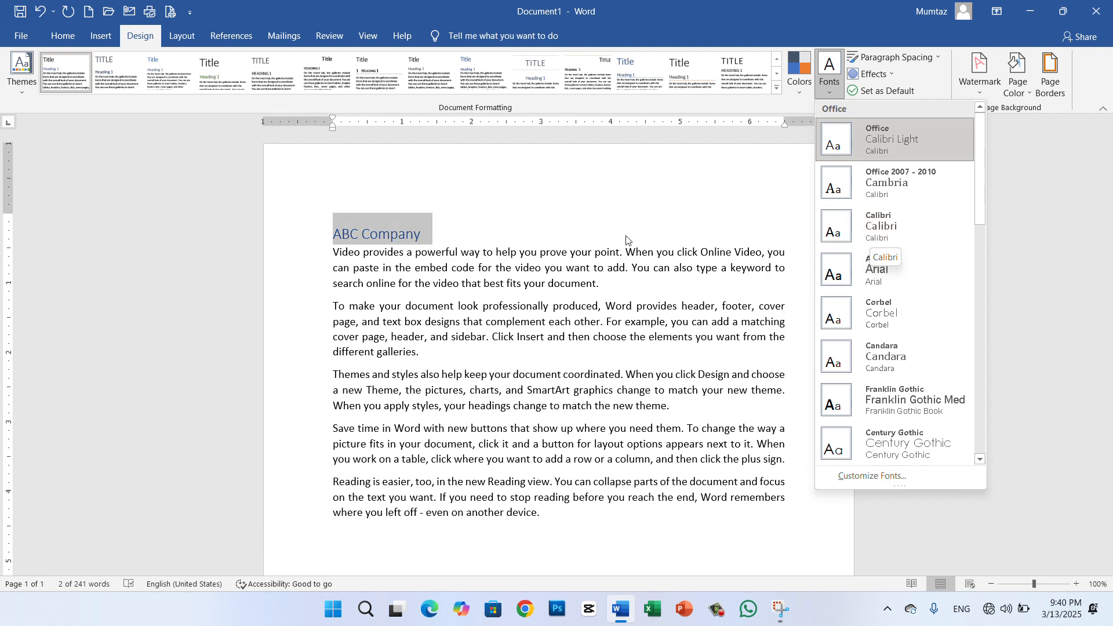
{"action": "left_click", "coordinate": [57, 43]}
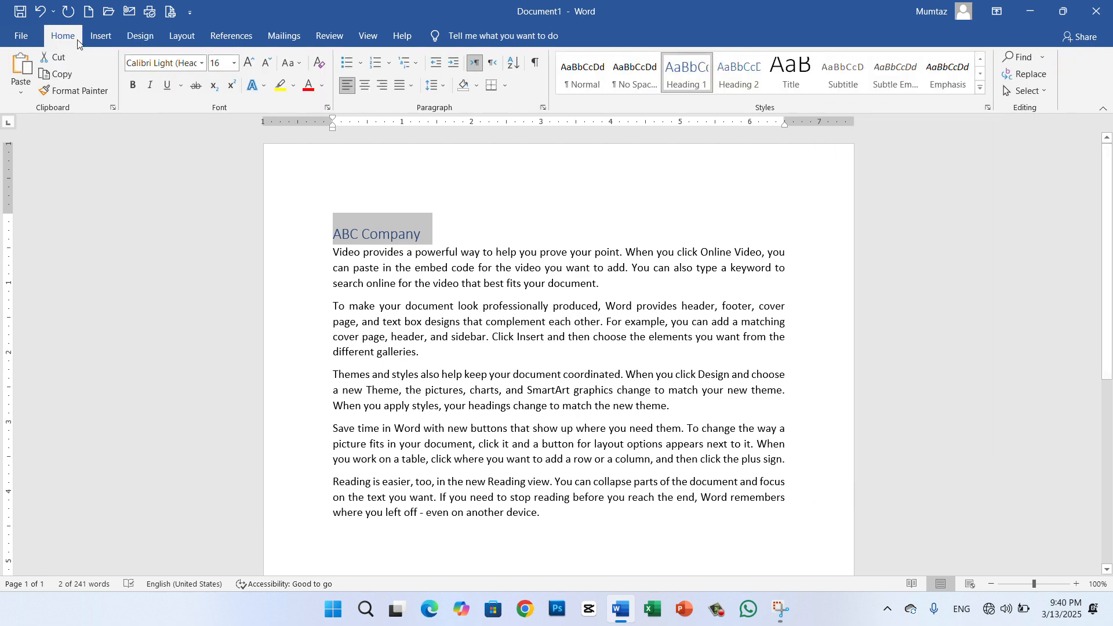
{"action": "left_click", "coordinate": [202, 64]}
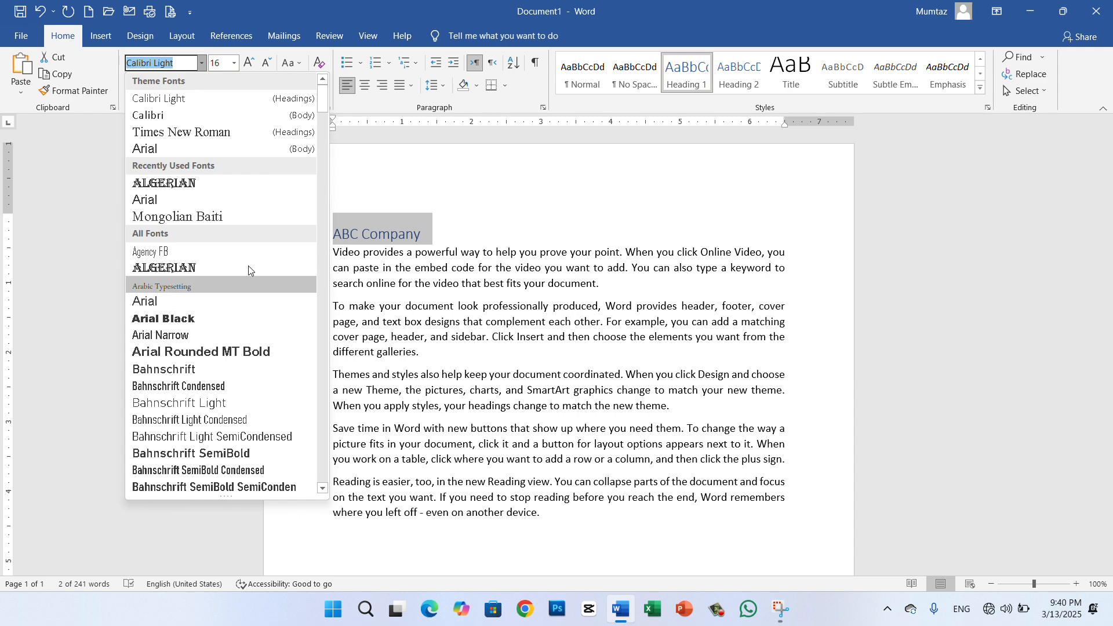
{"action": "left_click", "coordinate": [475, 208]}
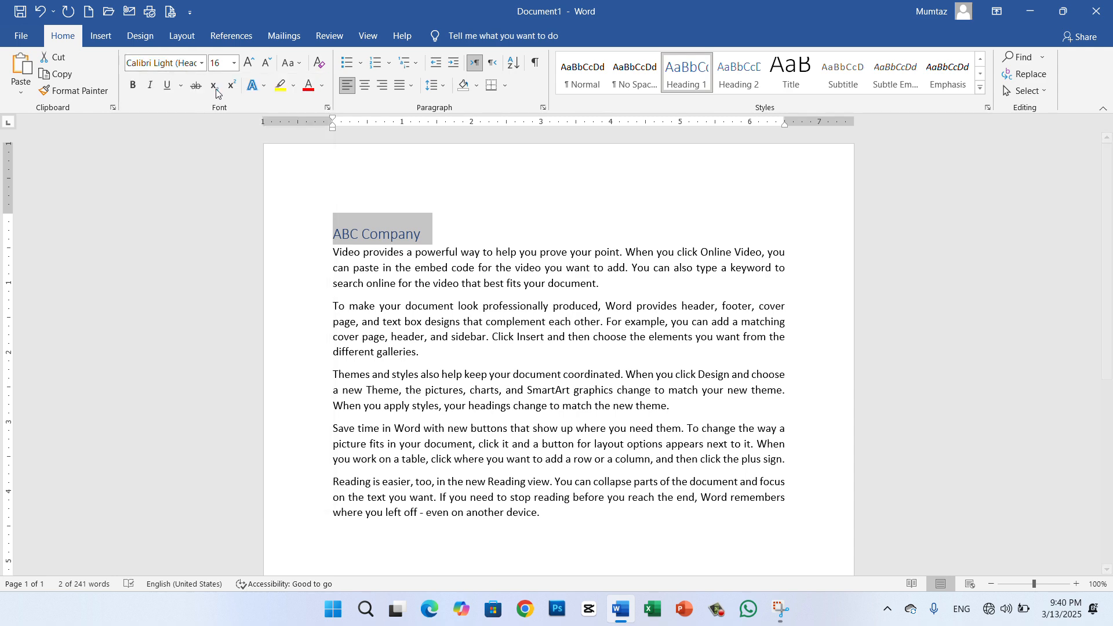
Apply the Office 2007 - 2010 theme font set (Cambria headings, Calibri body) to the document.
{"action": "left_click", "coordinate": [140, 36]}
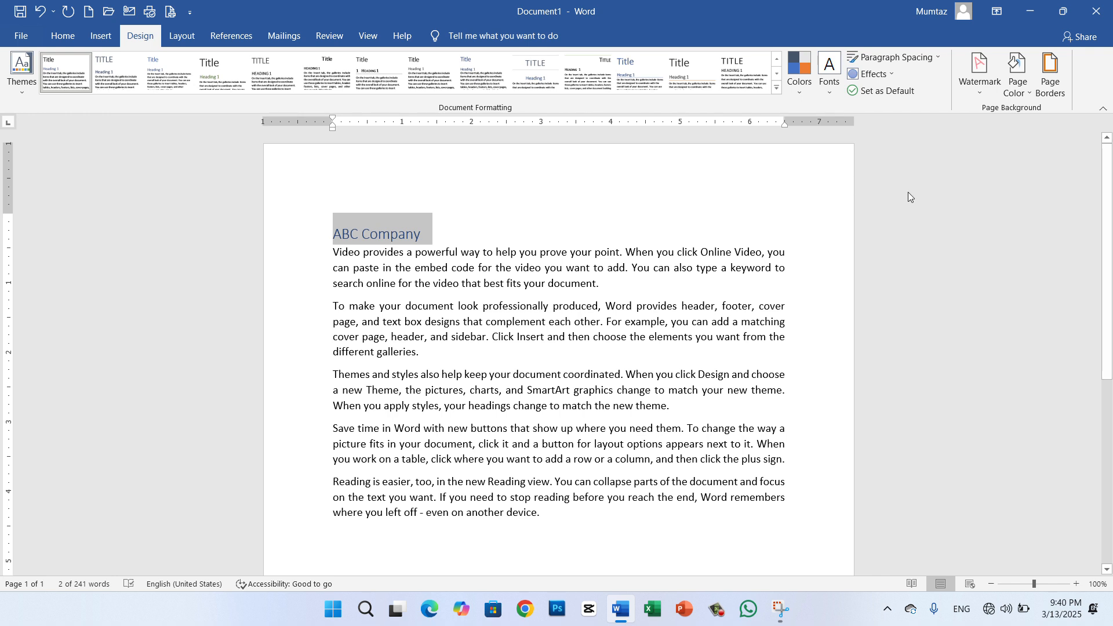
{"action": "mouse_move", "coordinate": [411, 240]}
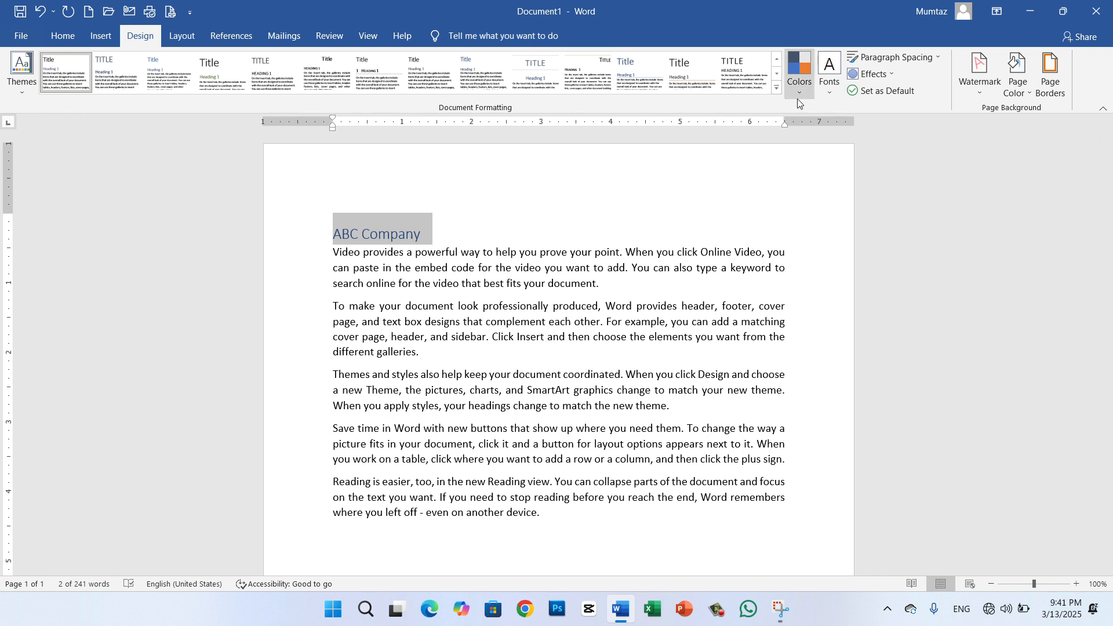
{"action": "left_click", "coordinate": [828, 96]}
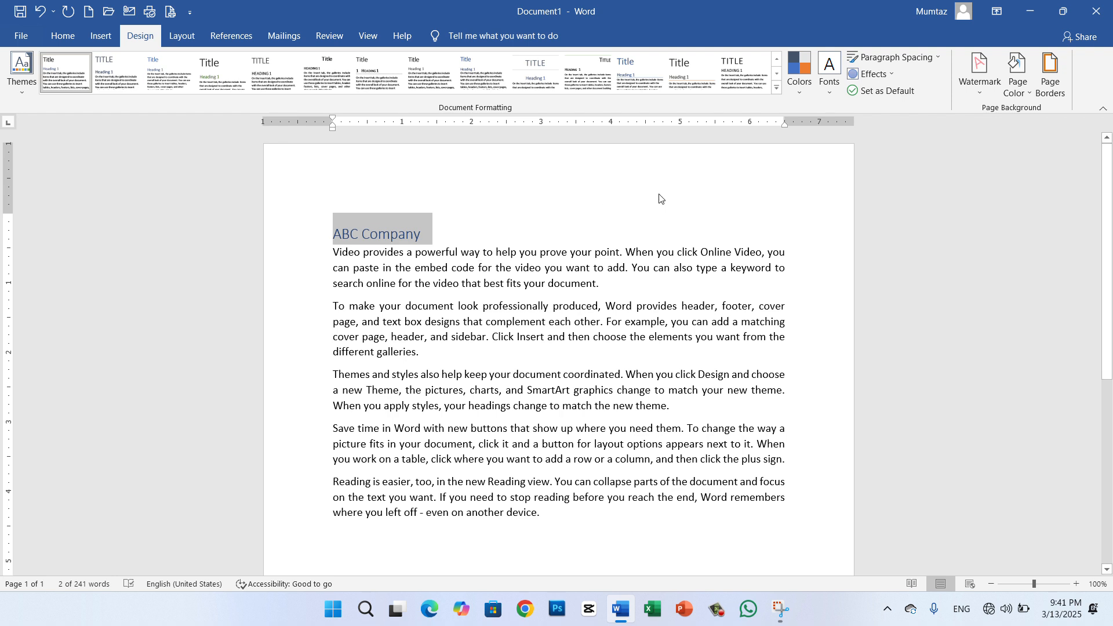
{"action": "left_click", "coordinate": [830, 92]}
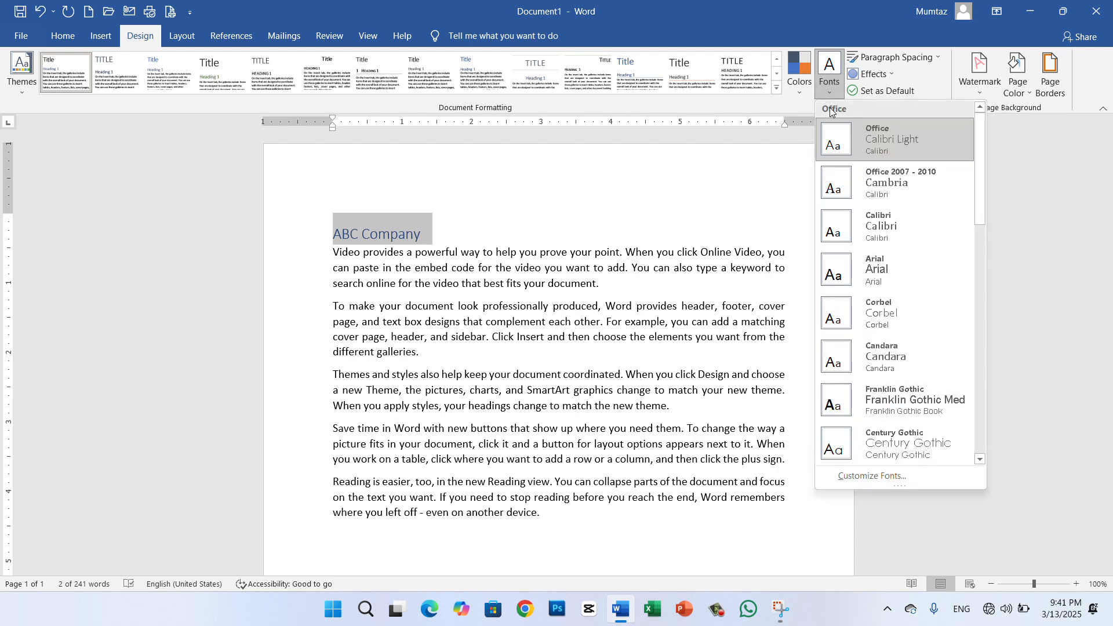
{"action": "left_click", "coordinate": [876, 185]}
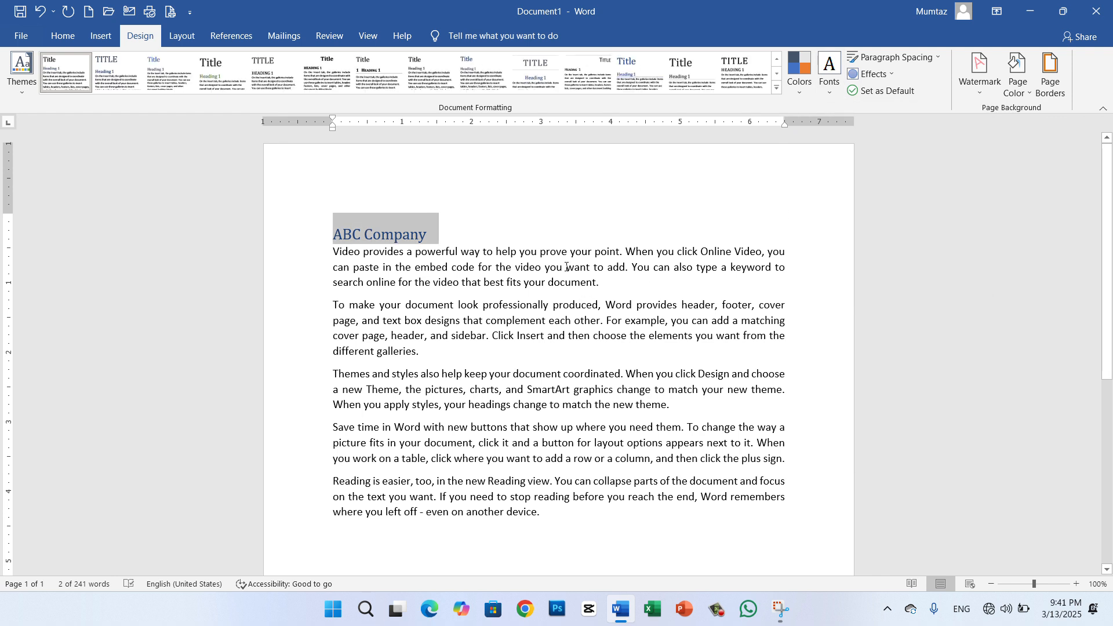
{"action": "left_click", "coordinate": [490, 247]}
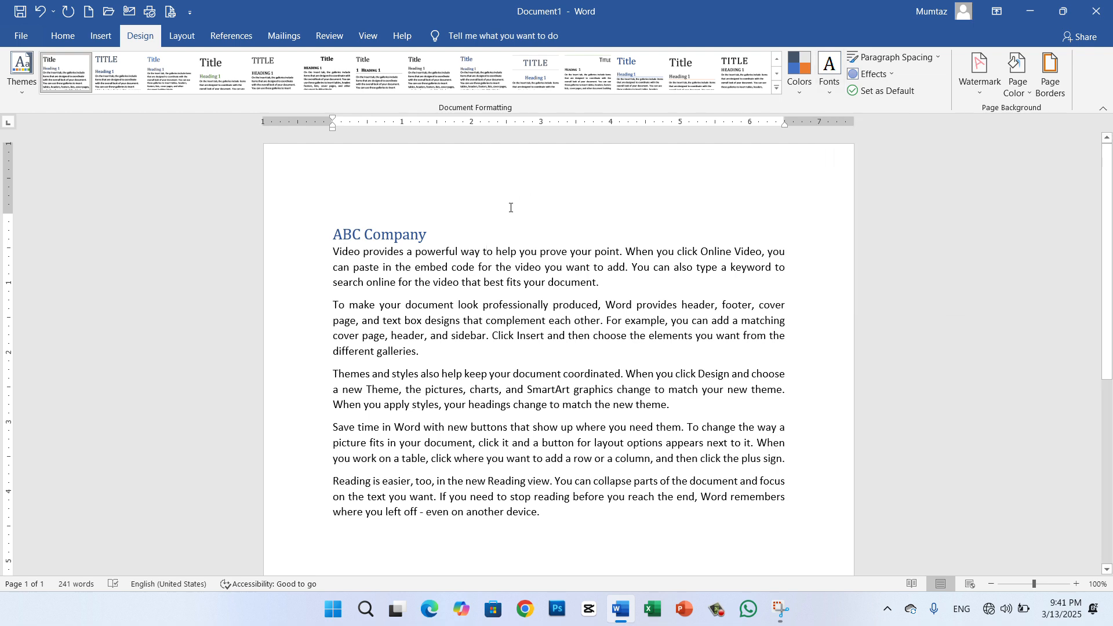
Apply the Facet theme to the document, followed by the second built-in style set, previewed with a green title.
{"action": "left_click", "coordinate": [22, 70]}
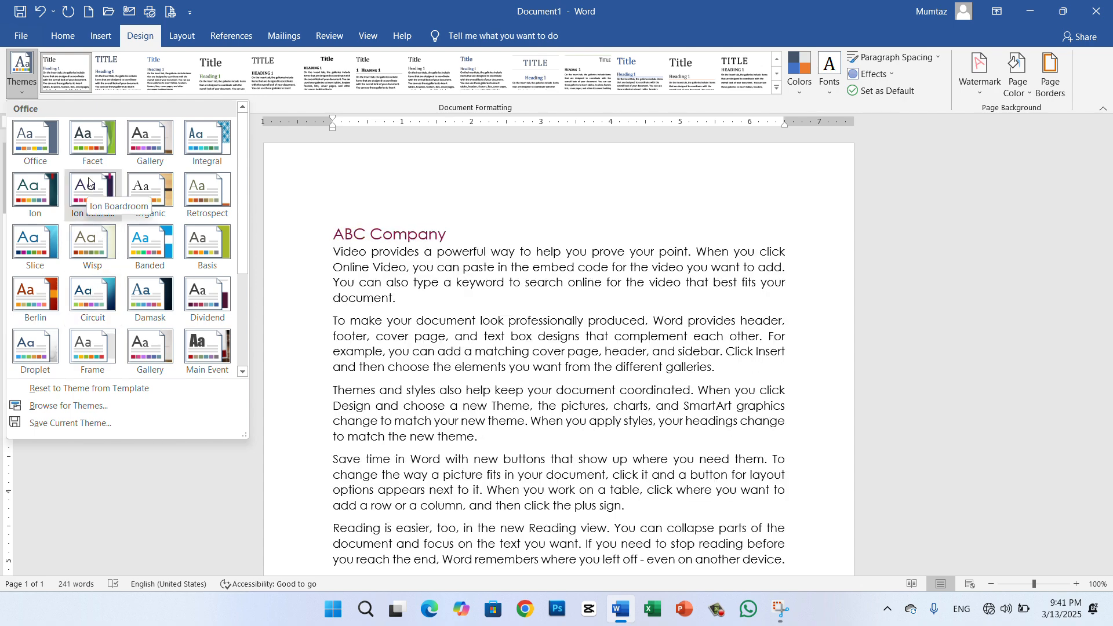
{"action": "left_click", "coordinate": [94, 144]}
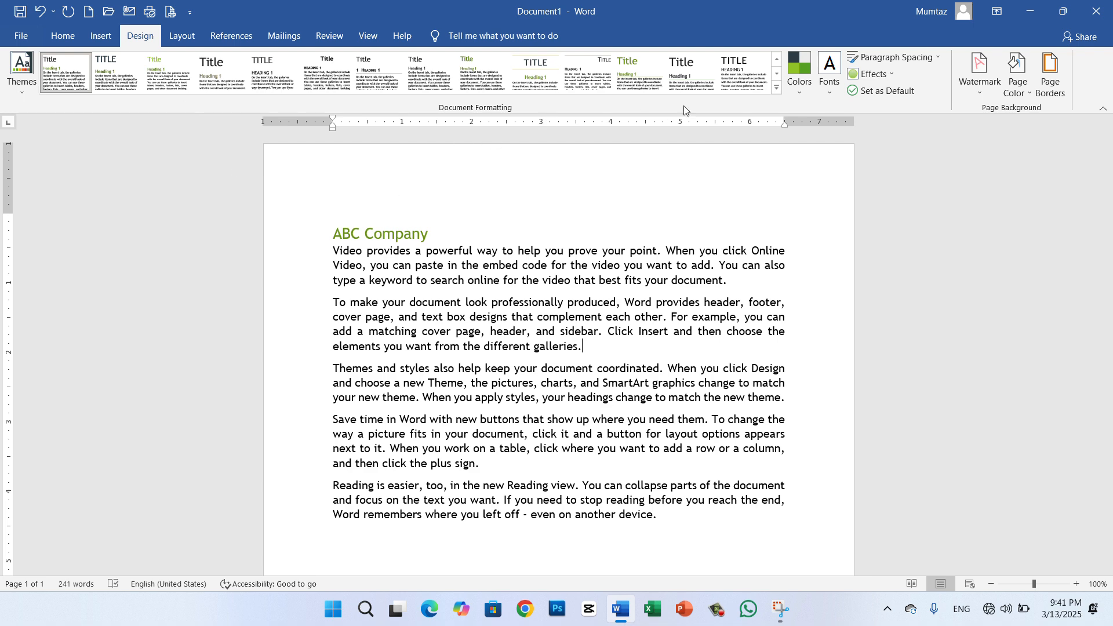
{"action": "left_click", "coordinate": [777, 88]}
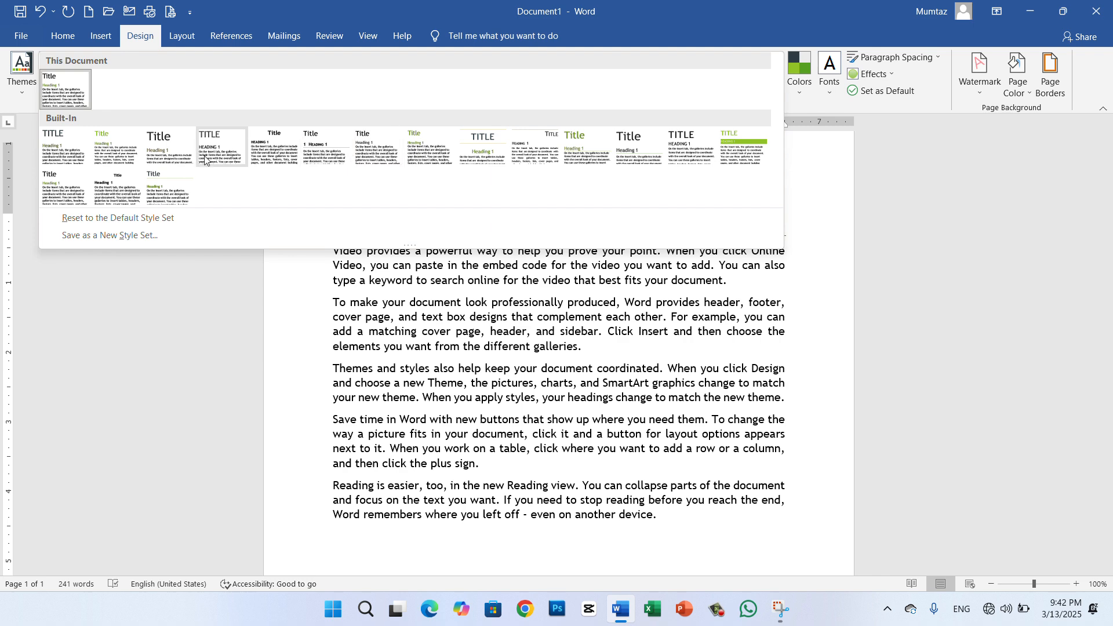
{"action": "left_click", "coordinate": [166, 184]}
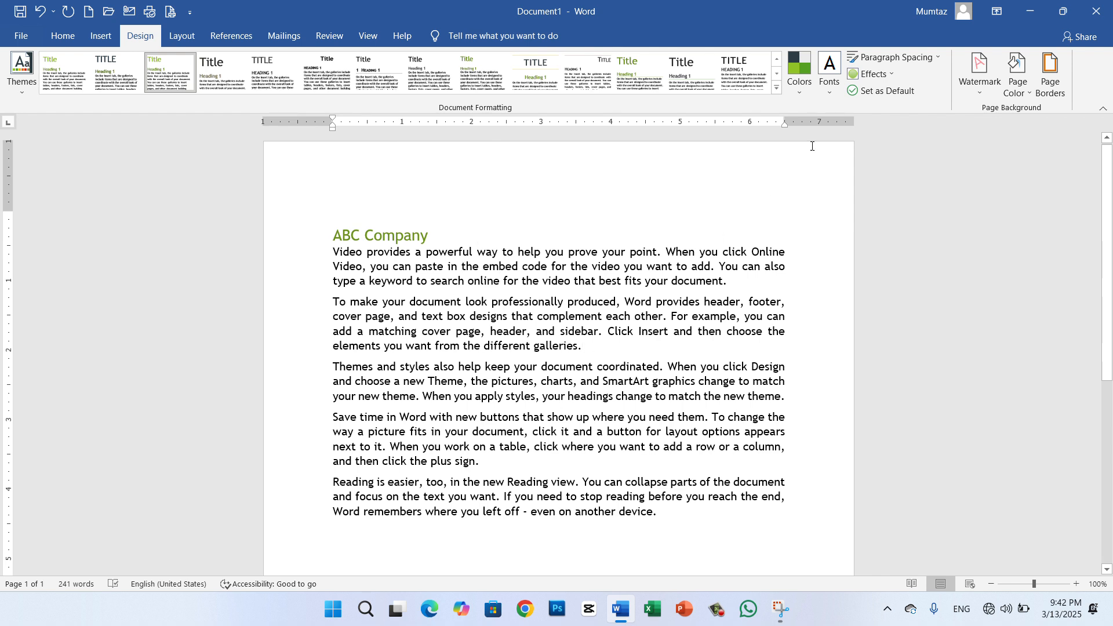
{"action": "left_click", "coordinate": [800, 71]}
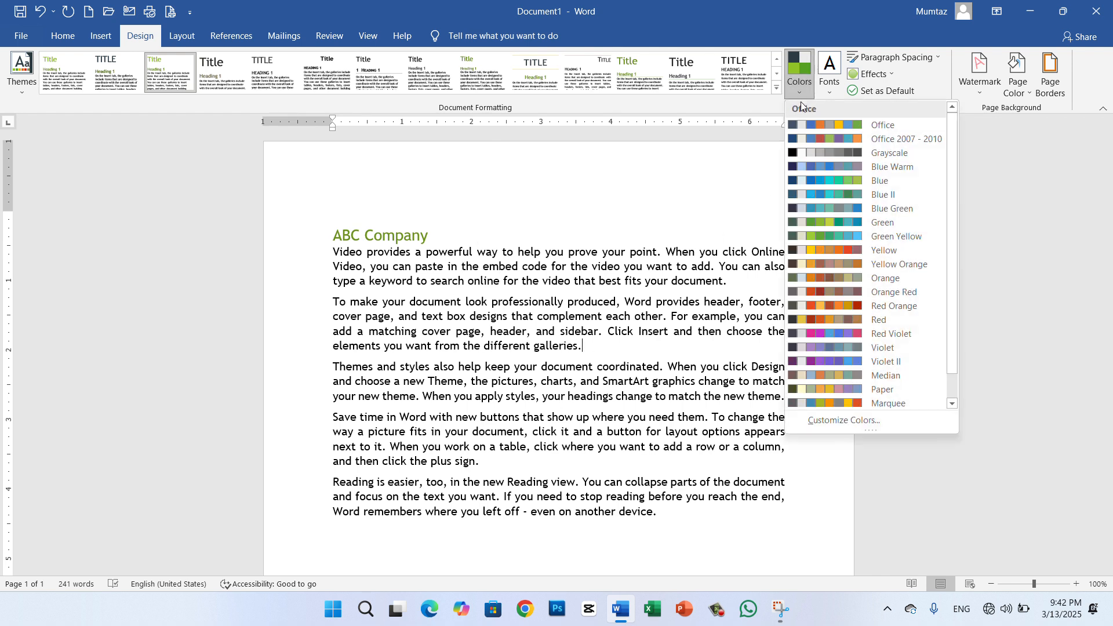
{"action": "left_click", "coordinate": [750, 148]}
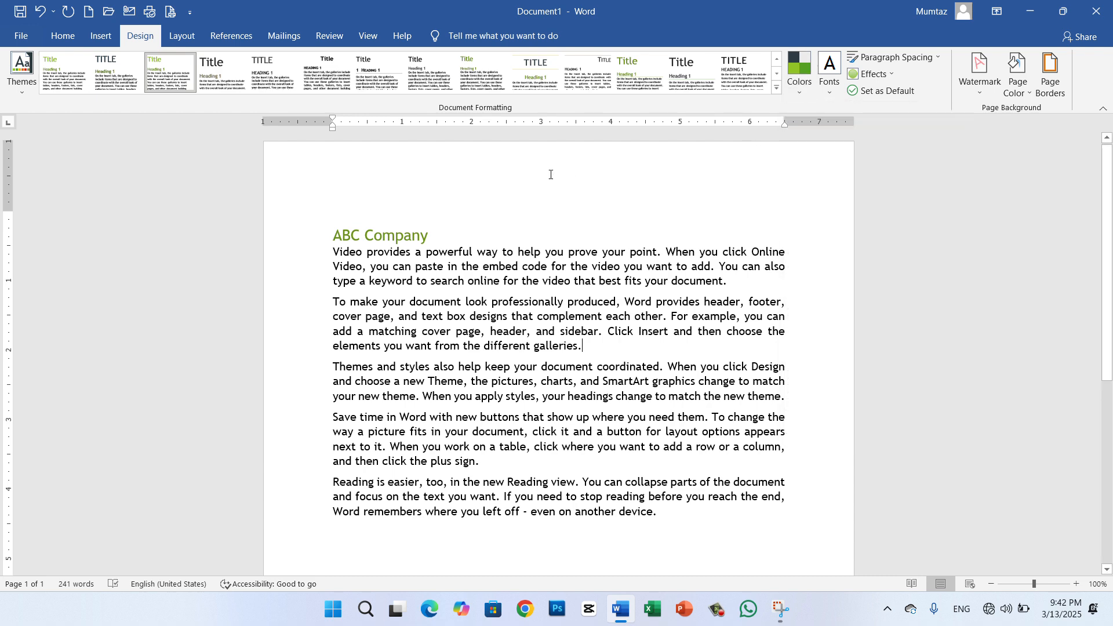
Set the page color to a light blue-gray shade from the theme colors.
{"action": "left_click", "coordinate": [1031, 95]}
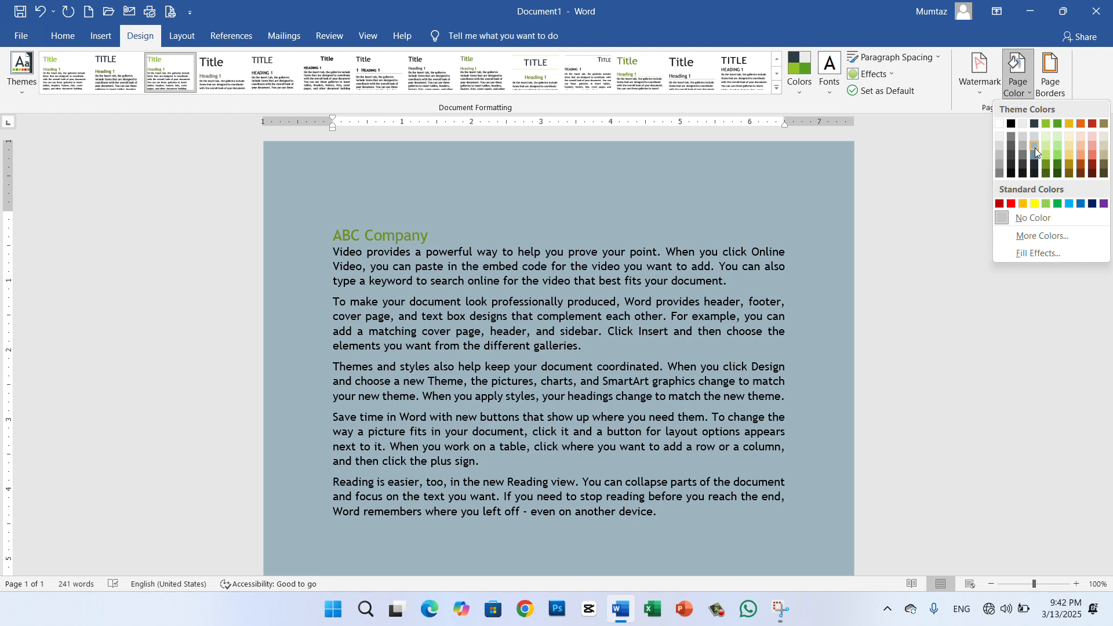
{"action": "left_click", "coordinate": [1035, 149]}
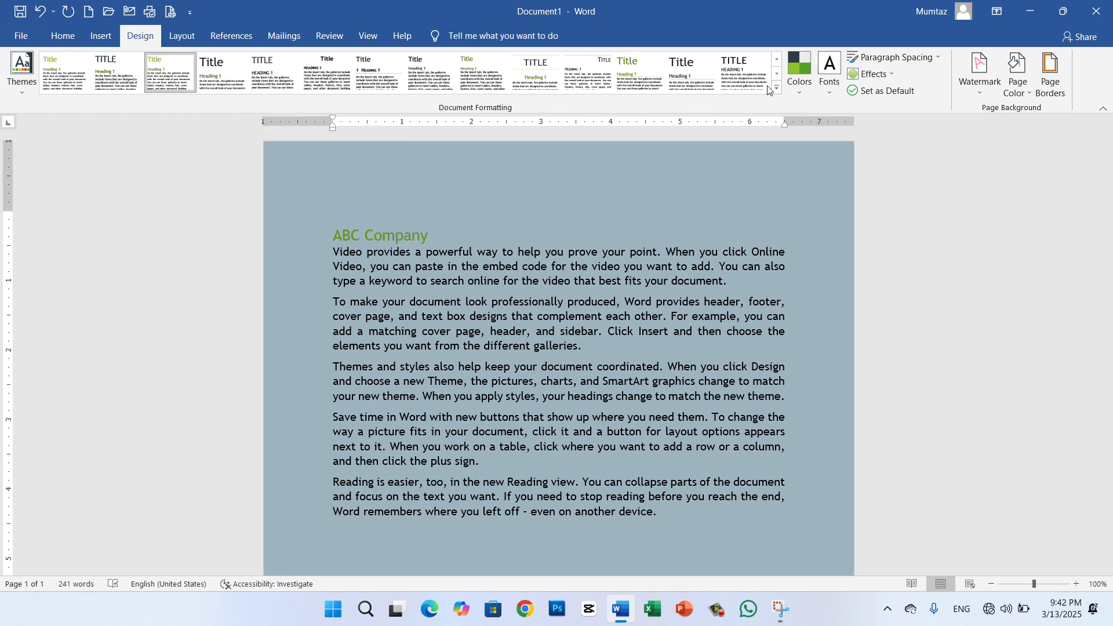
Apply the Damask theme to the document, along with the Lines (Stylish) style set.
{"action": "left_click", "coordinate": [23, 87]}
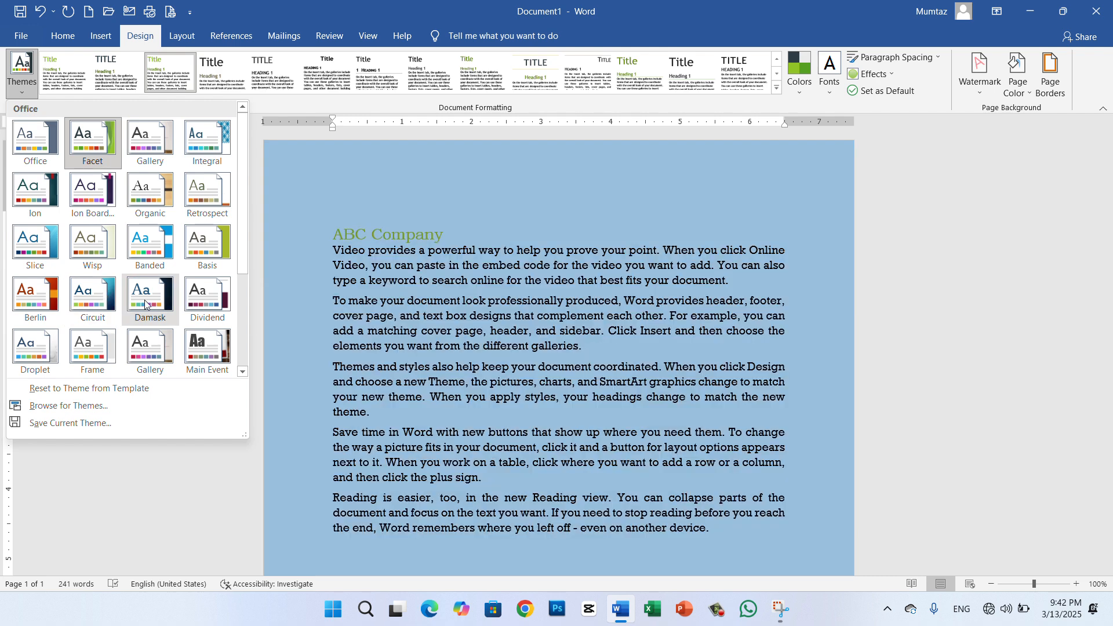
{"action": "left_click", "coordinate": [145, 305]}
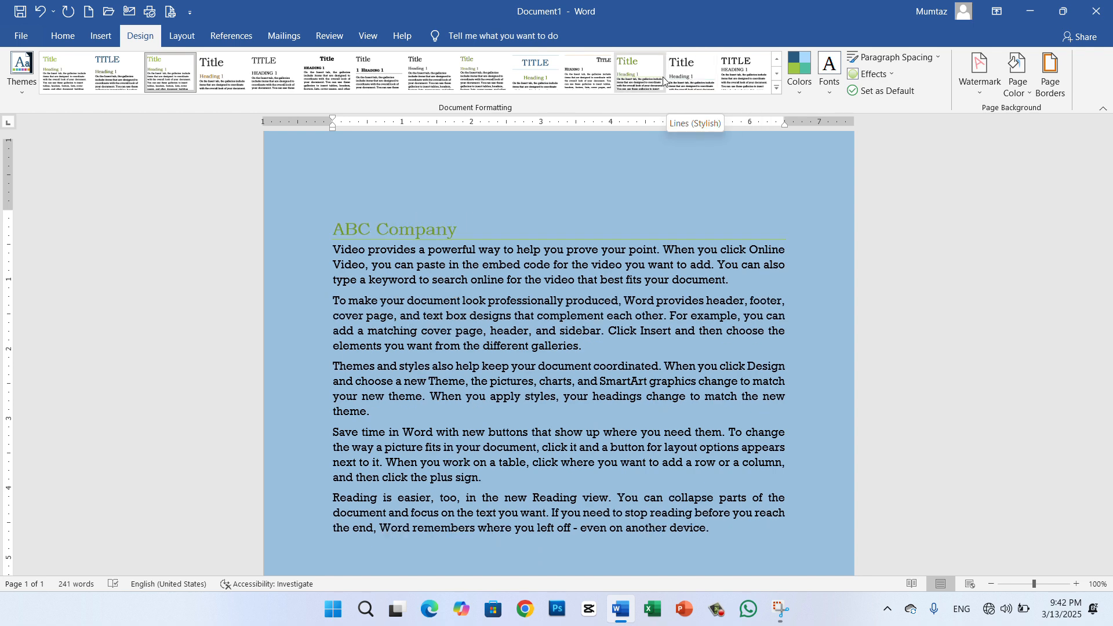
{"action": "left_click", "coordinate": [692, 74]}
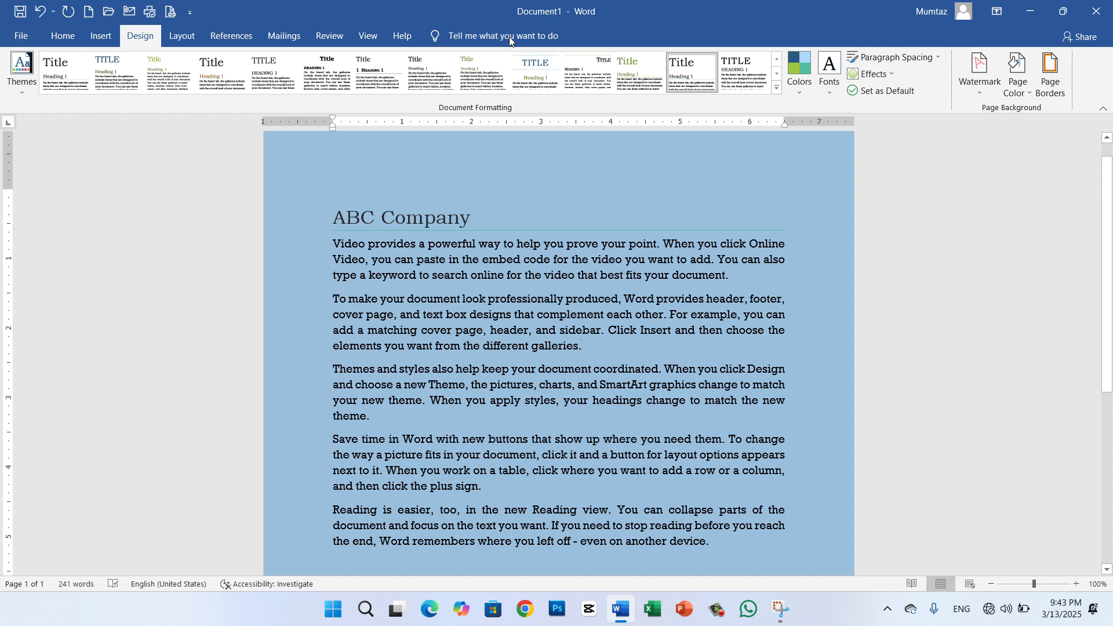
{"action": "left_click", "coordinate": [480, 23]}
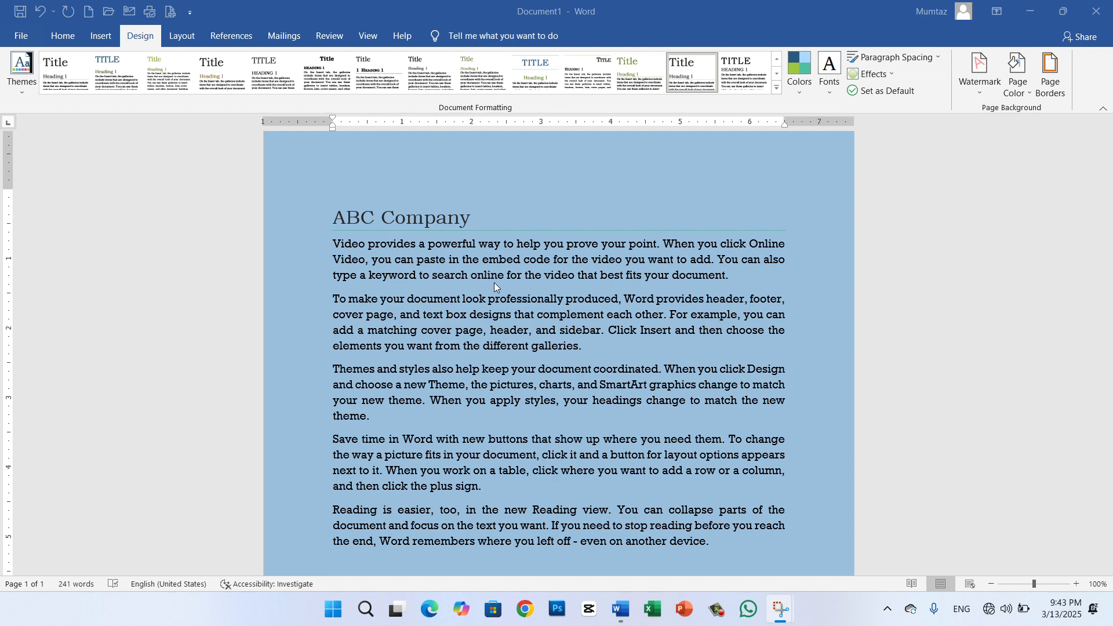
Apply the Office 2007 - 2010 theme colors to the document, followed by the Green Yellow theme colors.
{"action": "left_click", "coordinate": [802, 93]}
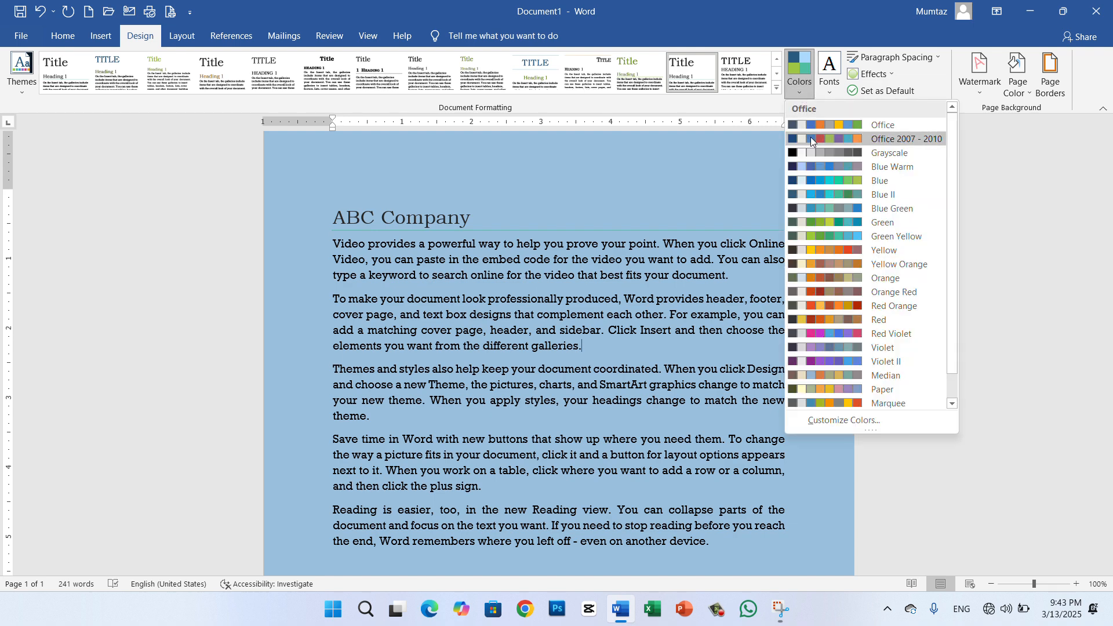
{"action": "left_click", "coordinate": [810, 138]}
{"action": "left_click", "coordinate": [801, 89]}
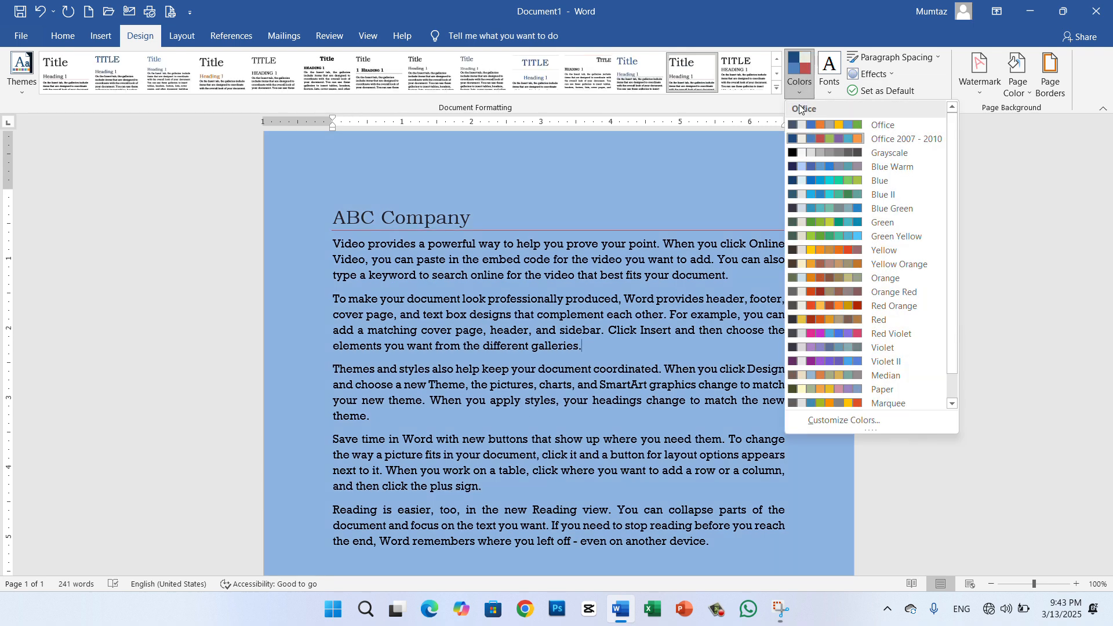
{"action": "left_click", "coordinate": [824, 235]}
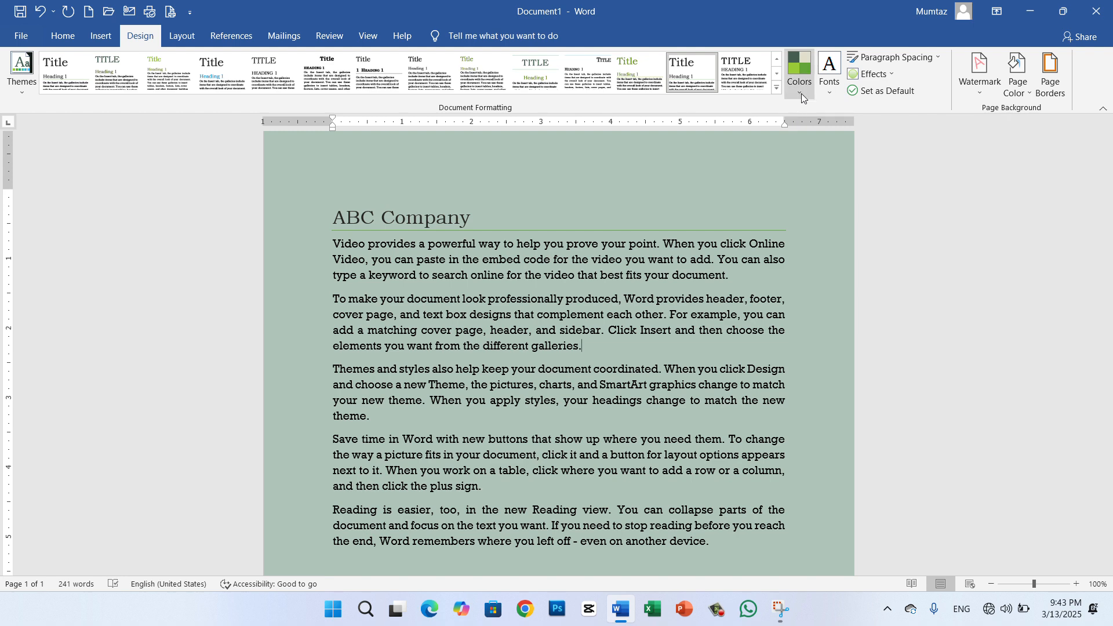
Apply the Orange theme colors and the Office 2007 - 2010 theme font set (Cambria headings, Calibri body) to the document.
{"action": "left_click", "coordinate": [801, 92]}
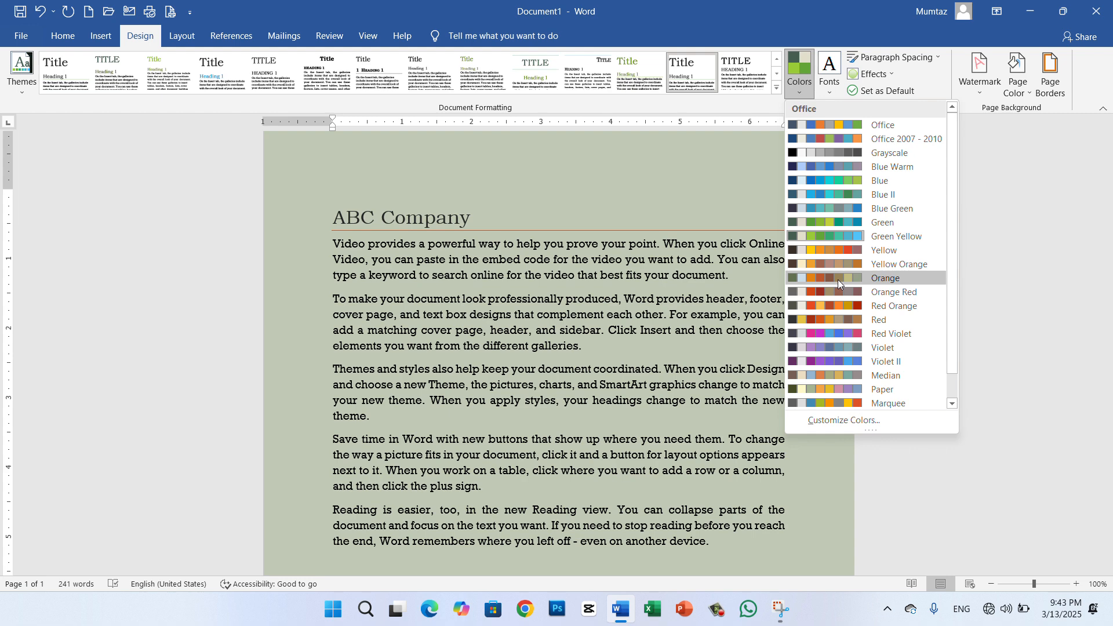
{"action": "left_click", "coordinate": [839, 281]}
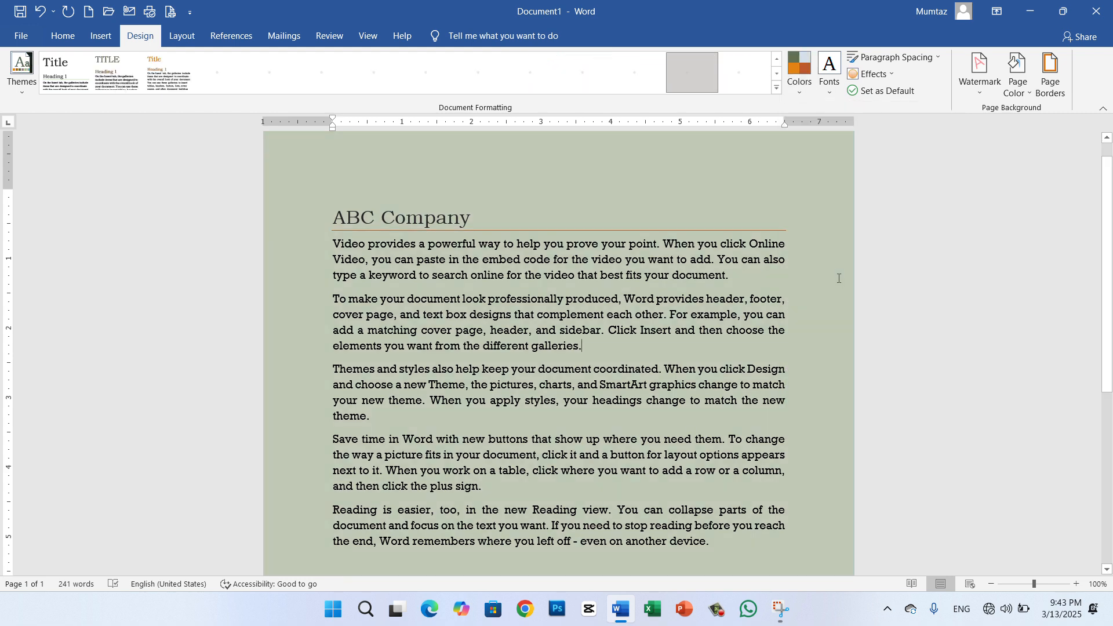
{"action": "left_click", "coordinate": [828, 89]}
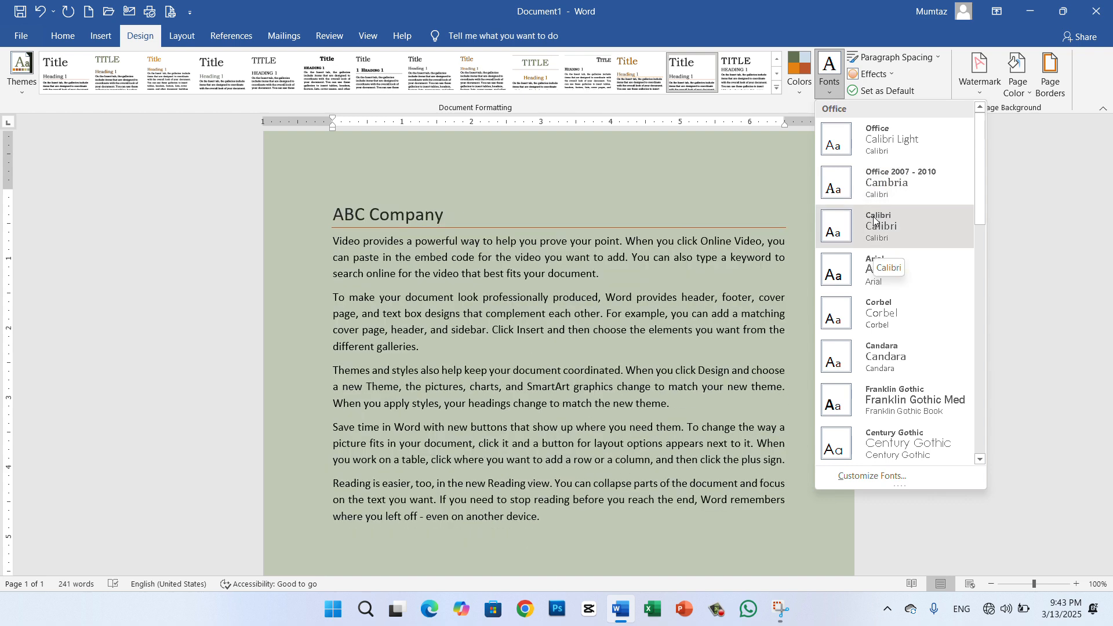
{"action": "left_click", "coordinate": [877, 184]}
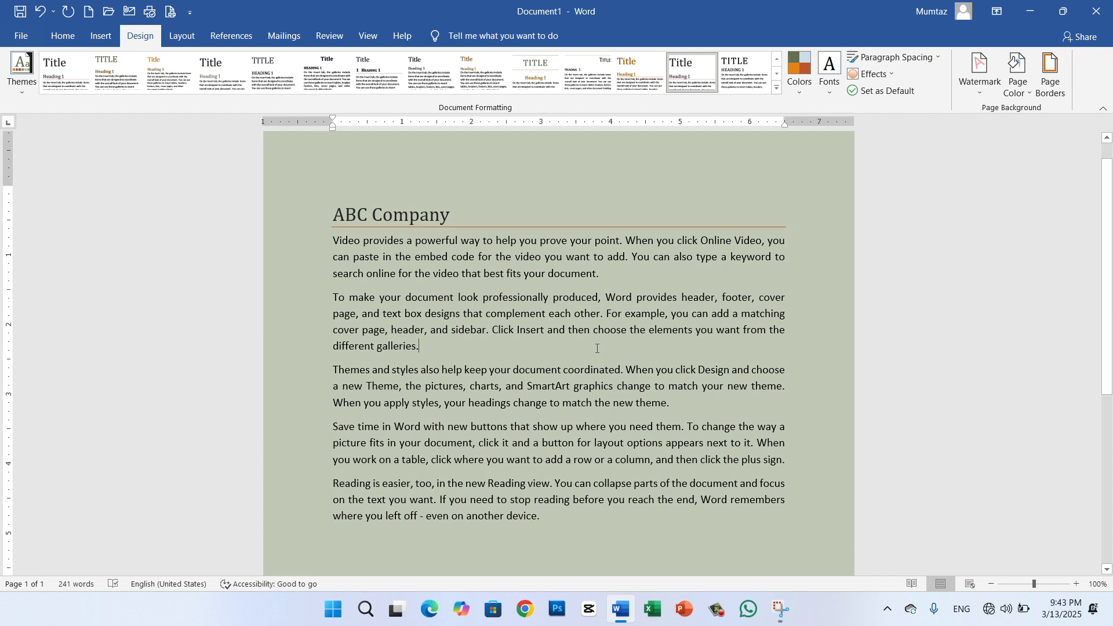
Save the document's current theme to the Desktop as an Office Theme file named Theme1.
{"action": "left_click", "coordinate": [23, 93]}
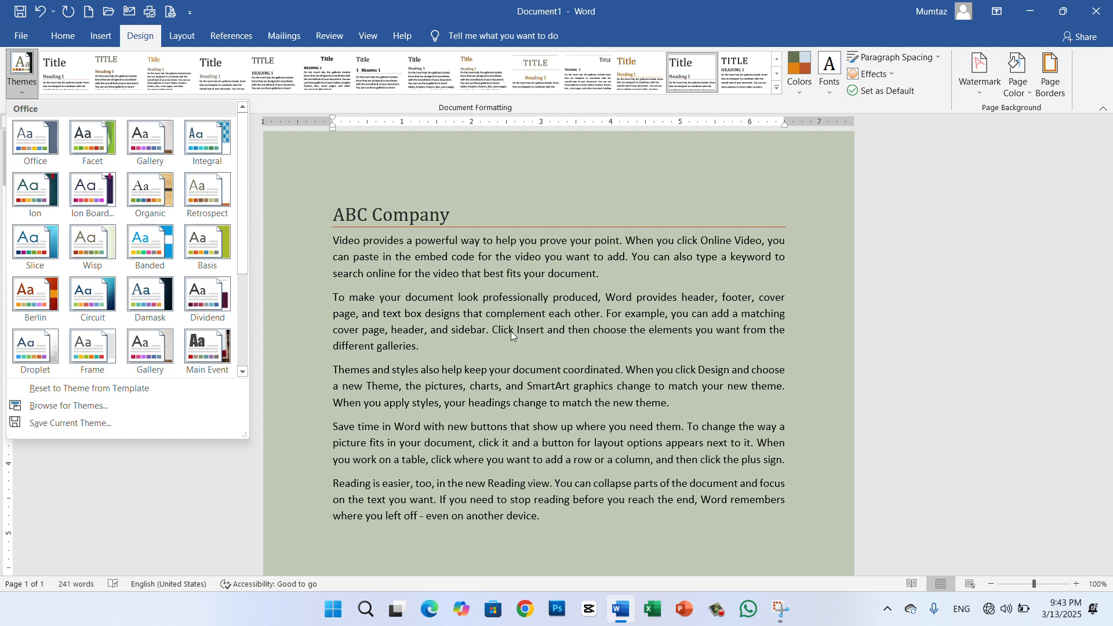
{"action": "left_click", "coordinate": [488, 348]}
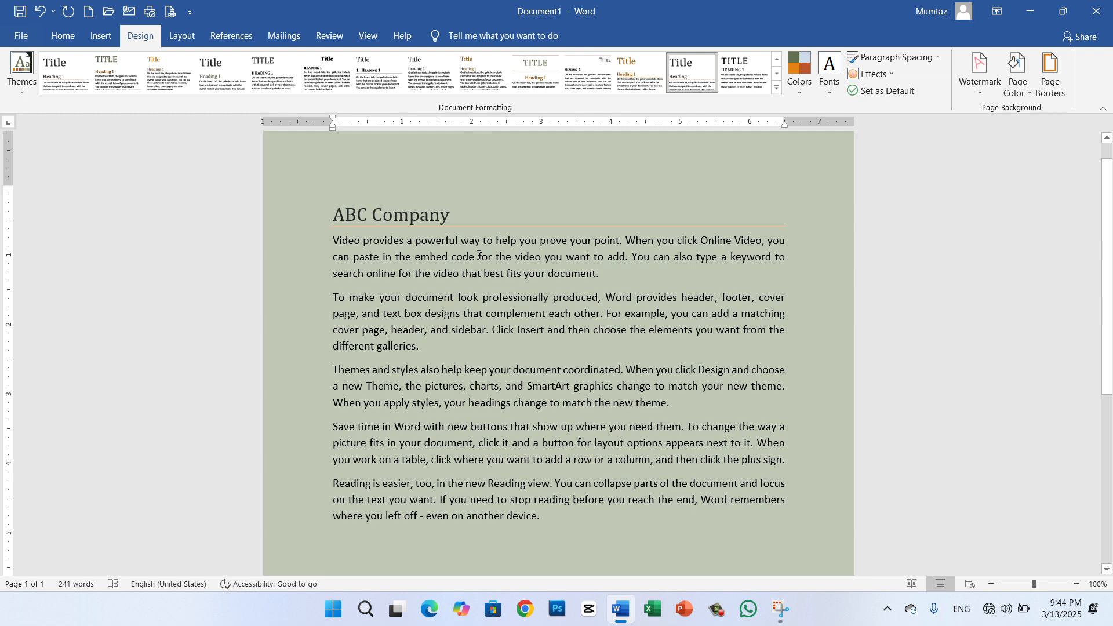
{"action": "left_click", "coordinate": [22, 96]}
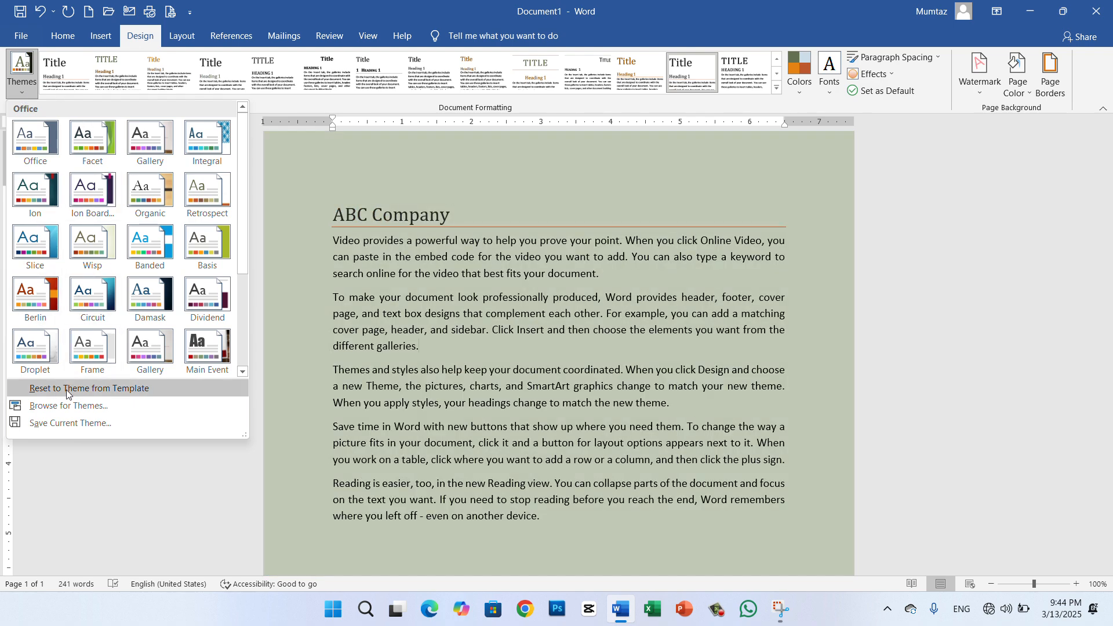
{"action": "left_click", "coordinate": [66, 423]}
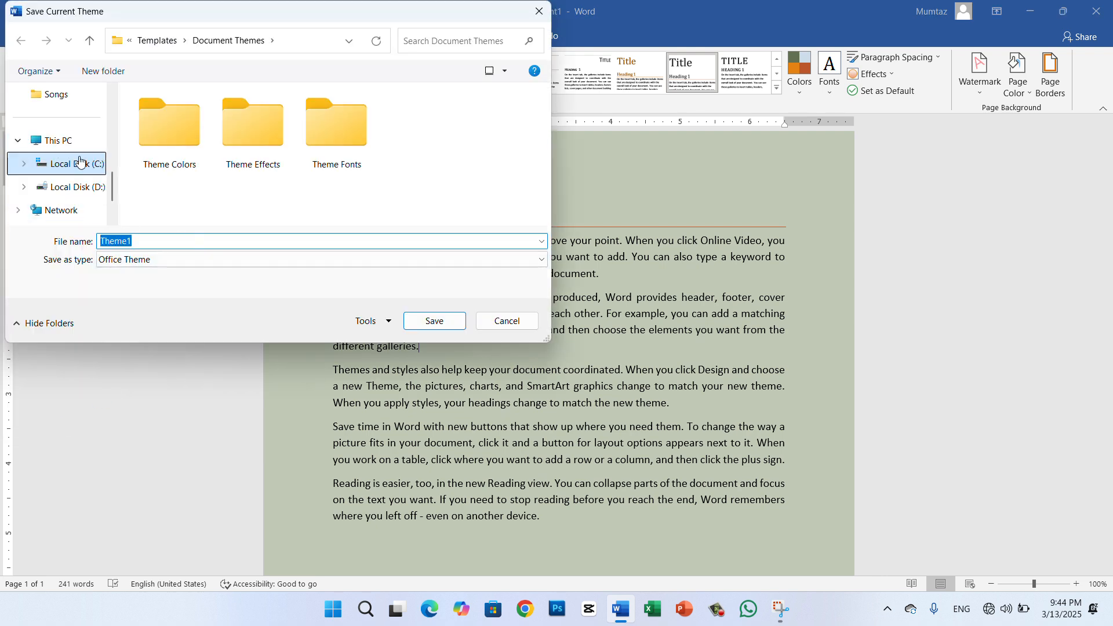
{"action": "scroll", "coordinate": [65, 194], "scroll_direction": "up", "scroll_amount": 5}
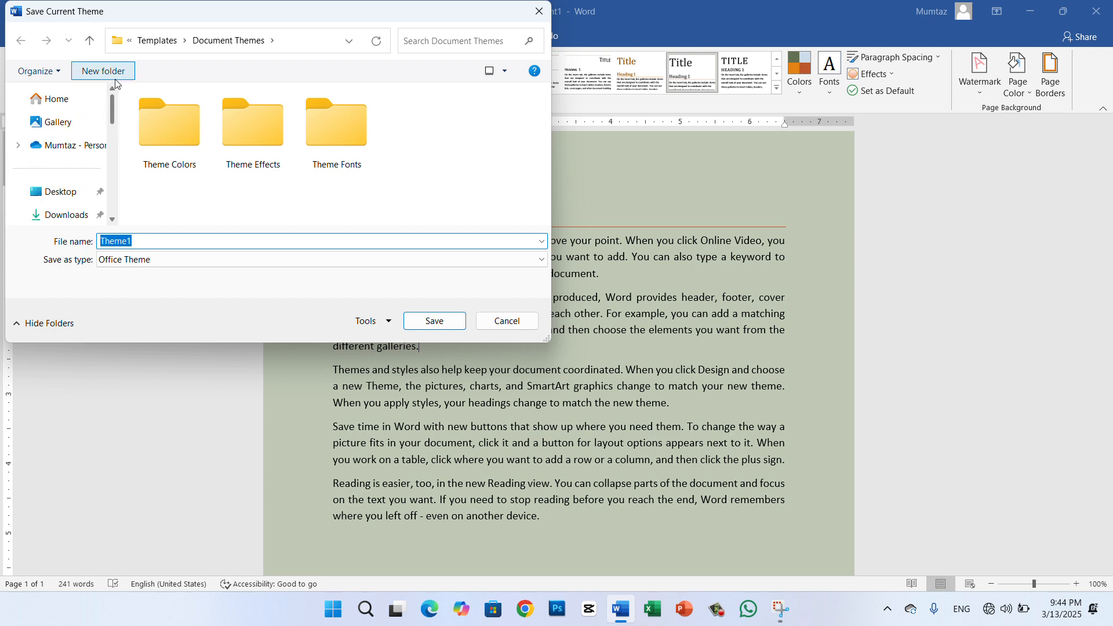
{"action": "left_click", "coordinate": [65, 197]}
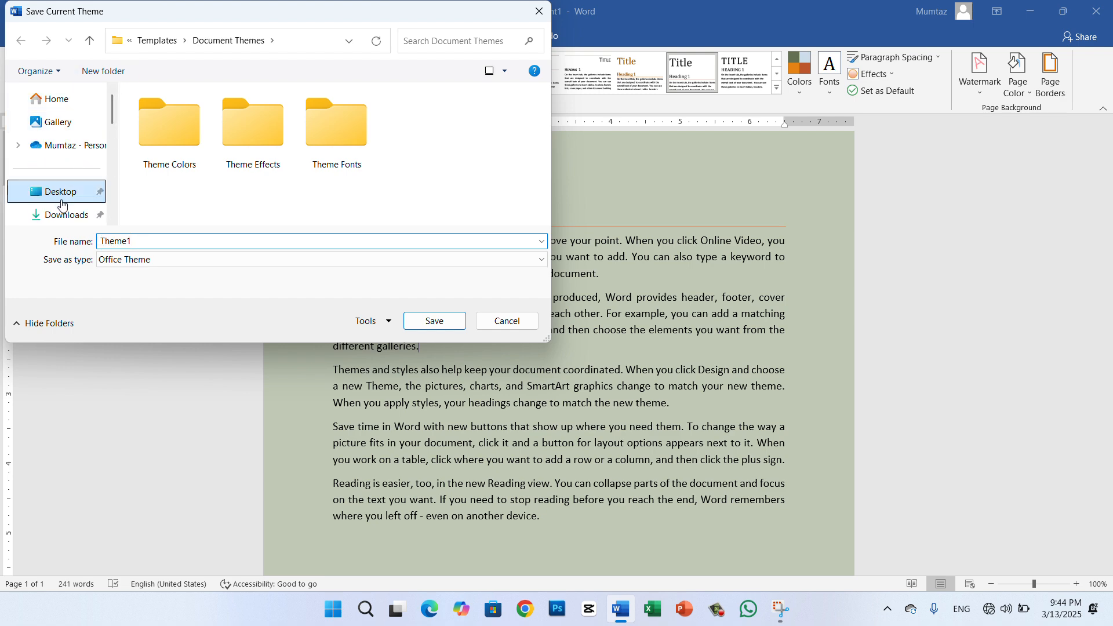
{"action": "left_click", "coordinate": [445, 323]}
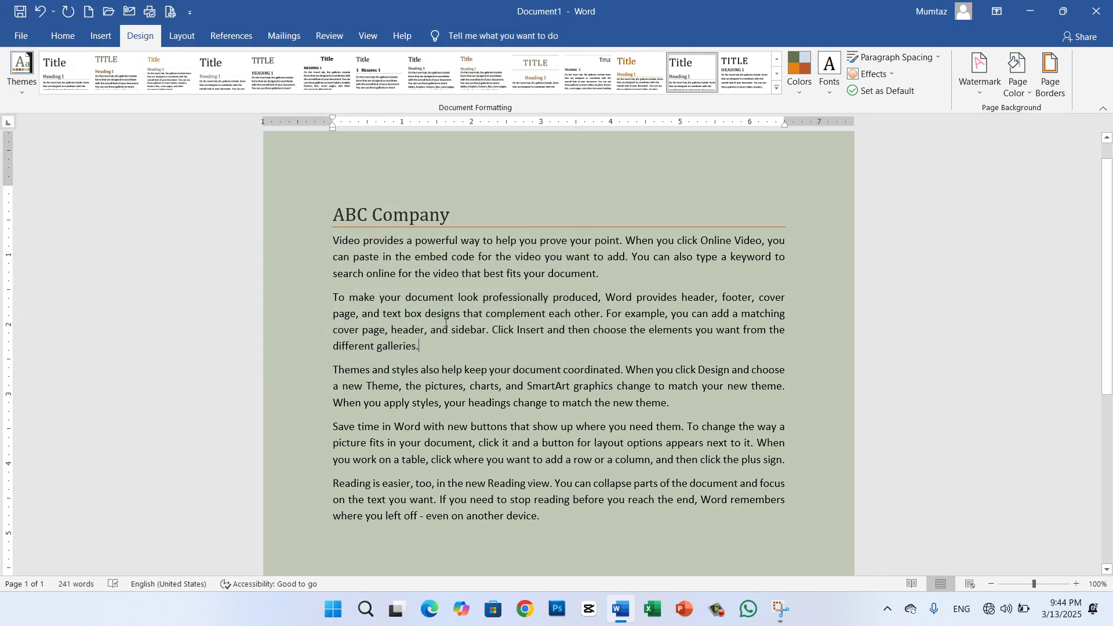
Minimize Word, open the saved Theme1 file from the desktop, and look through the available themes without choosing one.
{"action": "left_click", "coordinate": [1027, 15]}
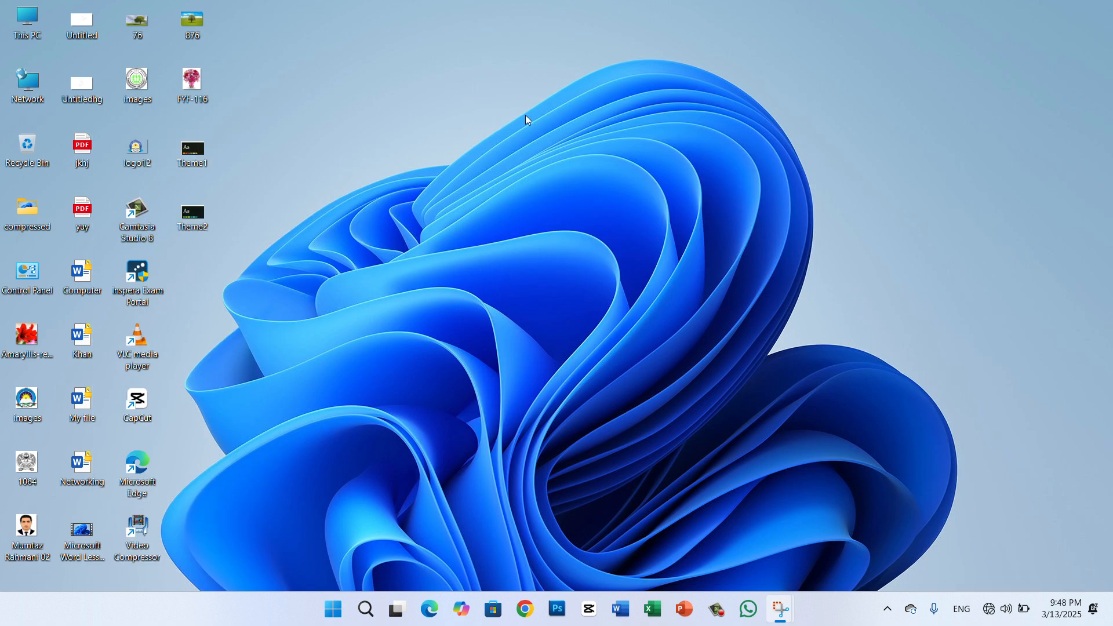
{"action": "double_click", "coordinate": [197, 153]}
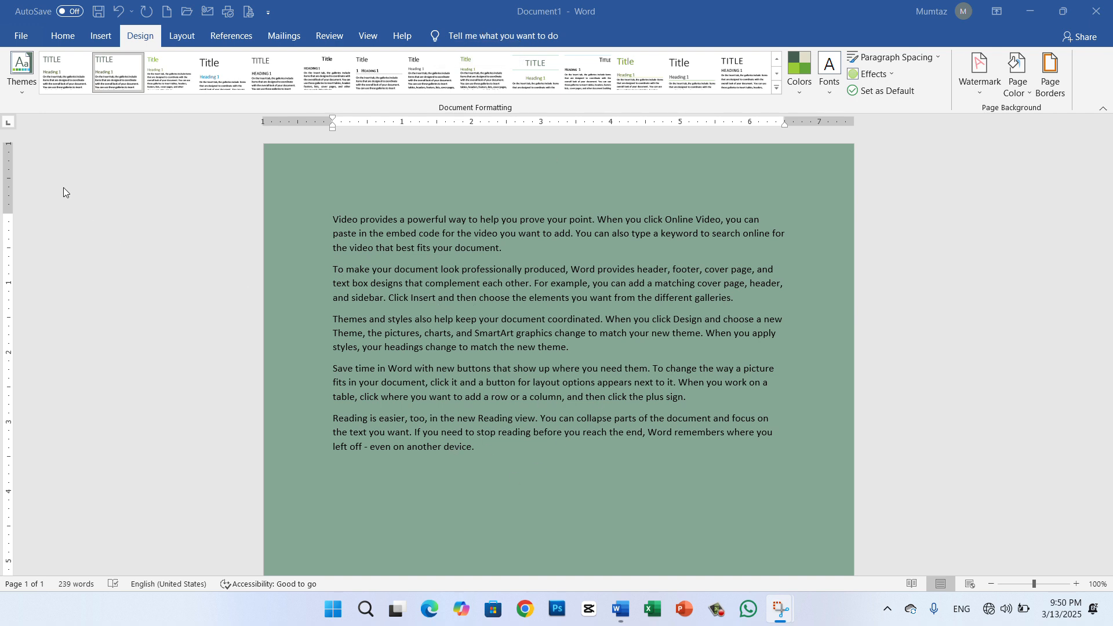
{"action": "left_click", "coordinate": [26, 98]}
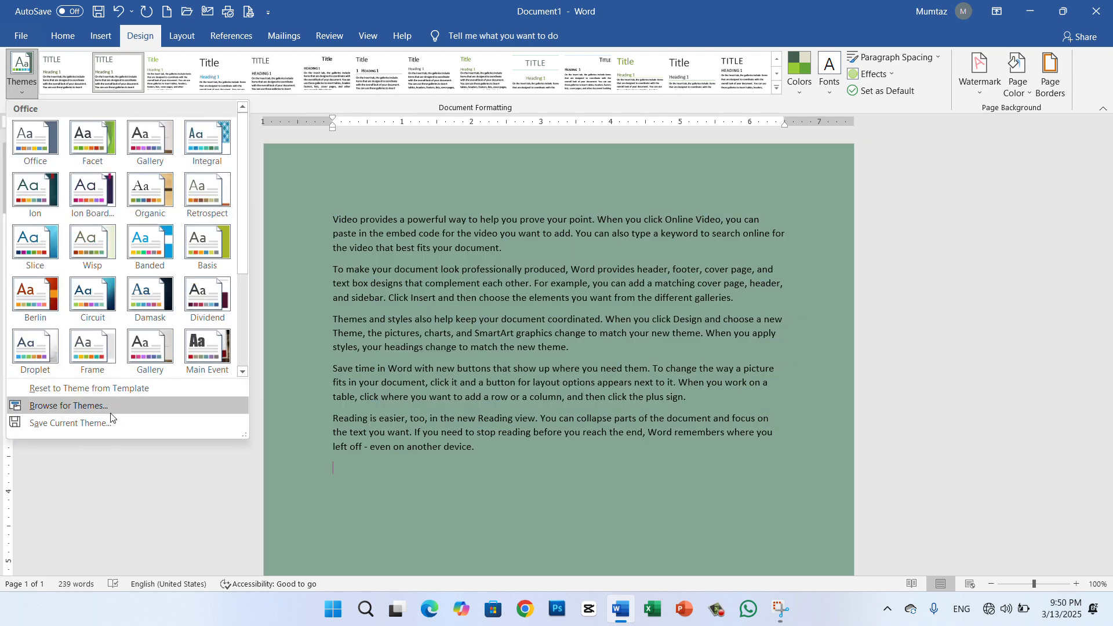
{"action": "left_click", "coordinate": [533, 401]}
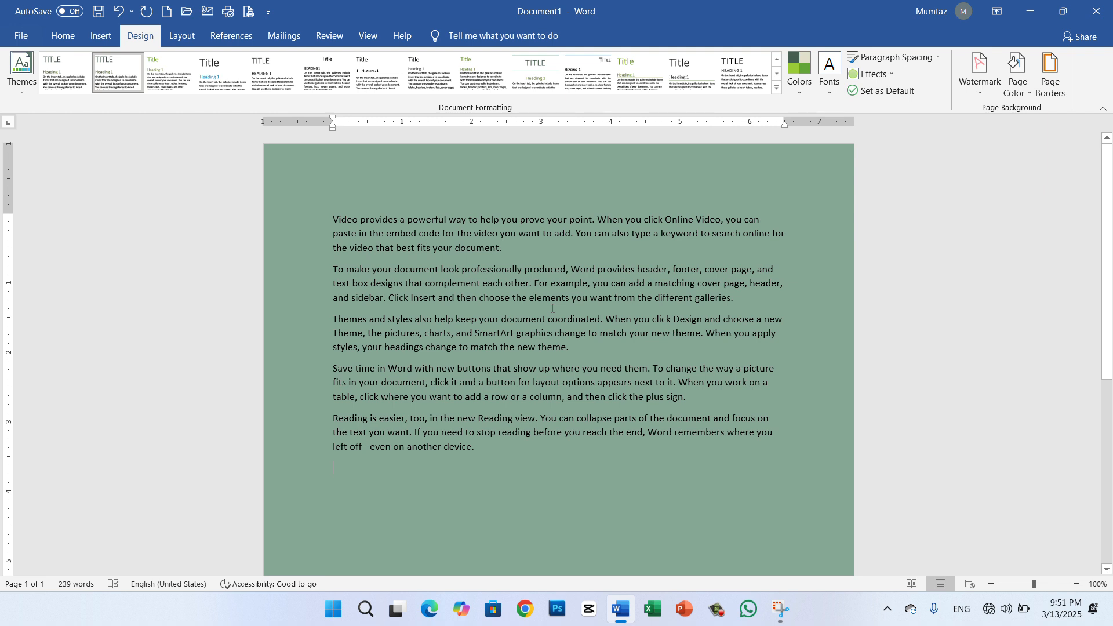
Create a new blank document and fill it with four paragraphs of sample text by entering =rand(2) twice.
{"action": "key", "text": "ctrl+n"}
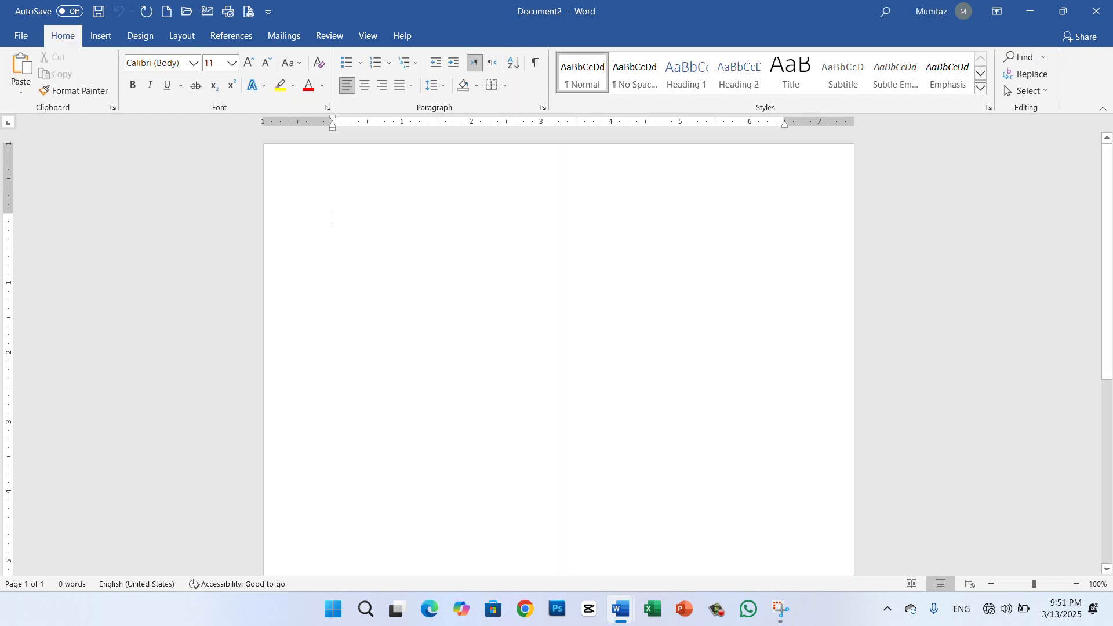
{"action": "type", "text": "=rand"}
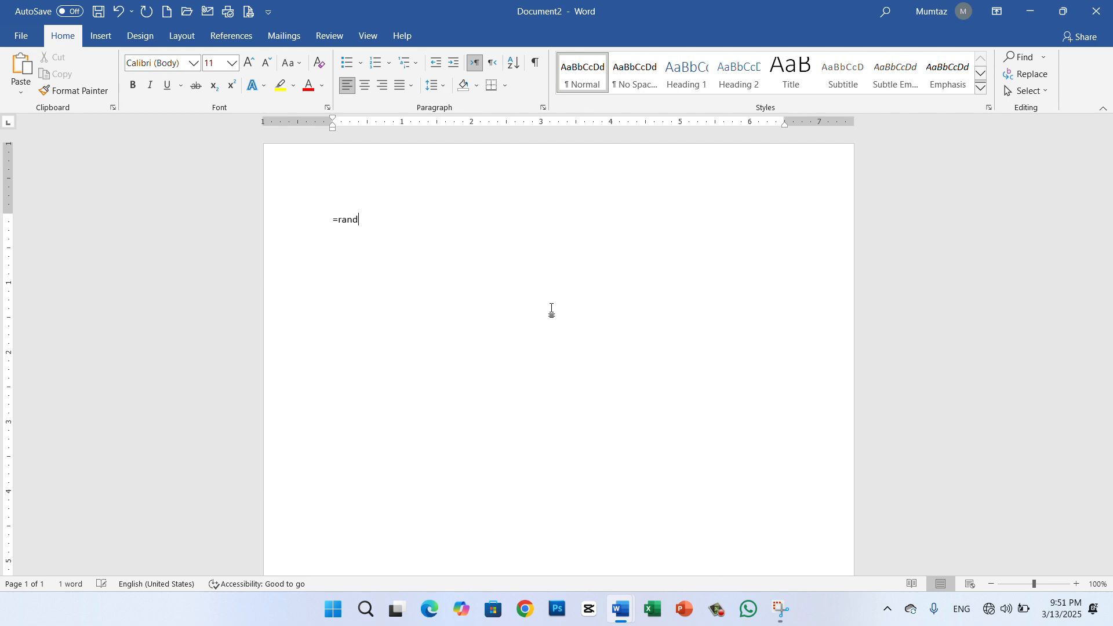
{"action": "type", "text": "(2)"}
{"action": "key", "text": "Return"}
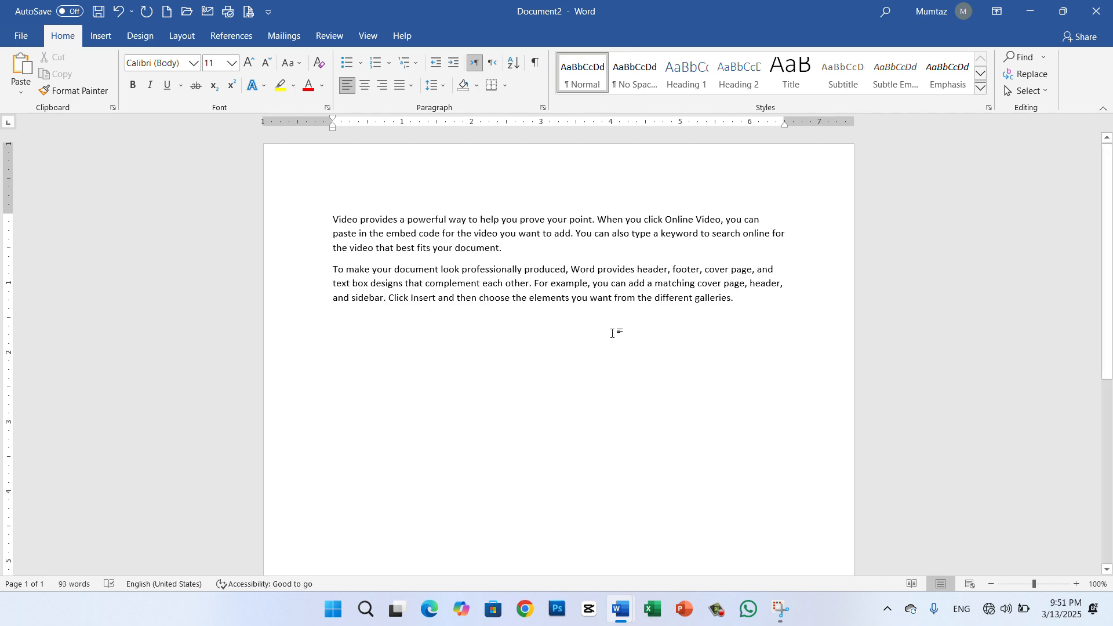
{"action": "type", "text": "=ra"}
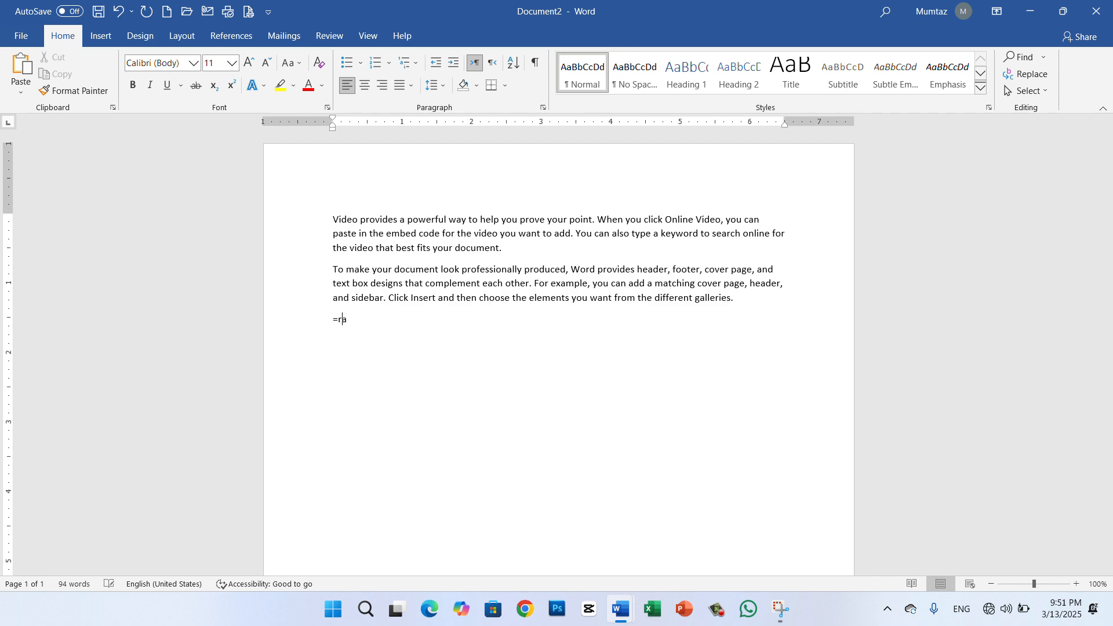
{"action": "type", "text": "nd(2)"}
{"action": "key", "text": "Return"}
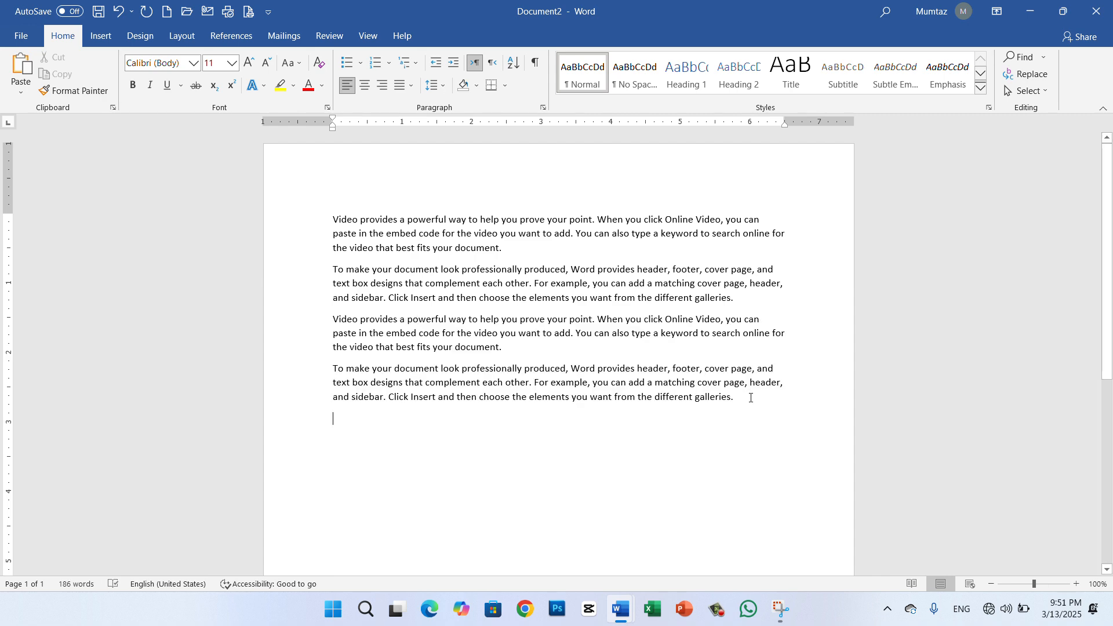
Justify all four sample paragraphs and show the paragraph and formatting marks.
{"action": "left_click_drag", "start_coordinate": [751, 398], "coordinate": [337, 226]}
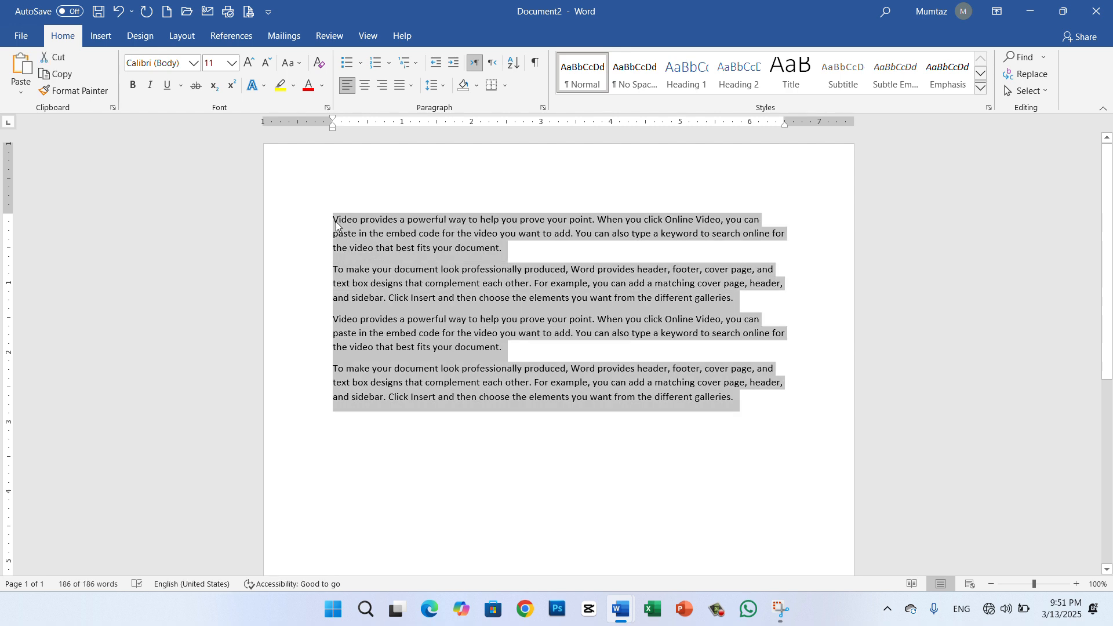
{"action": "key", "text": "ctrl+j"}
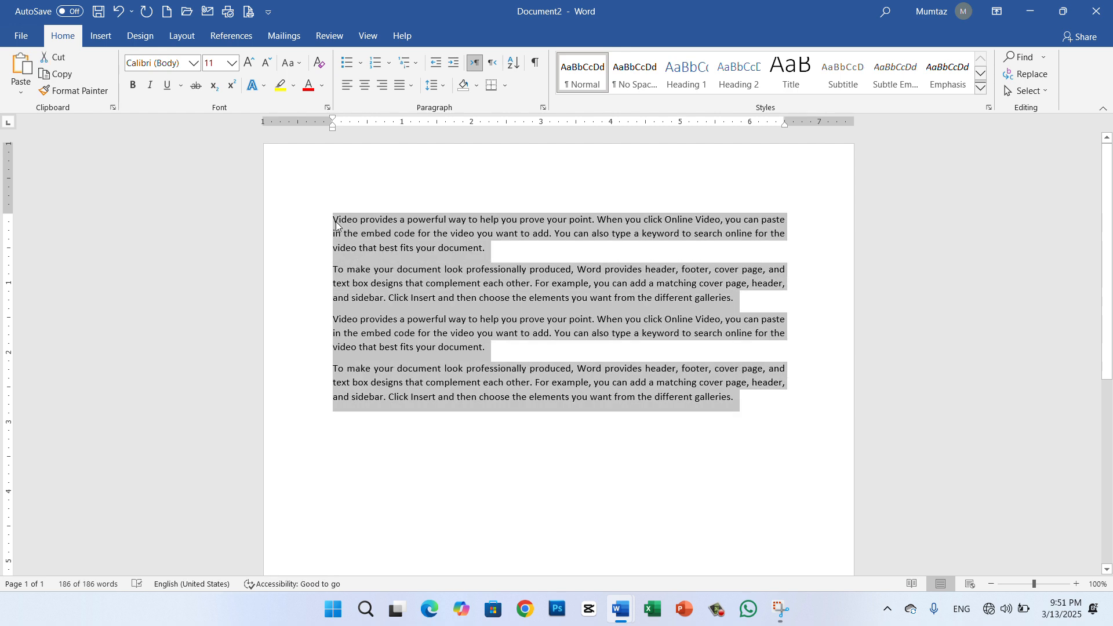
{"action": "left_click", "coordinate": [338, 221]}
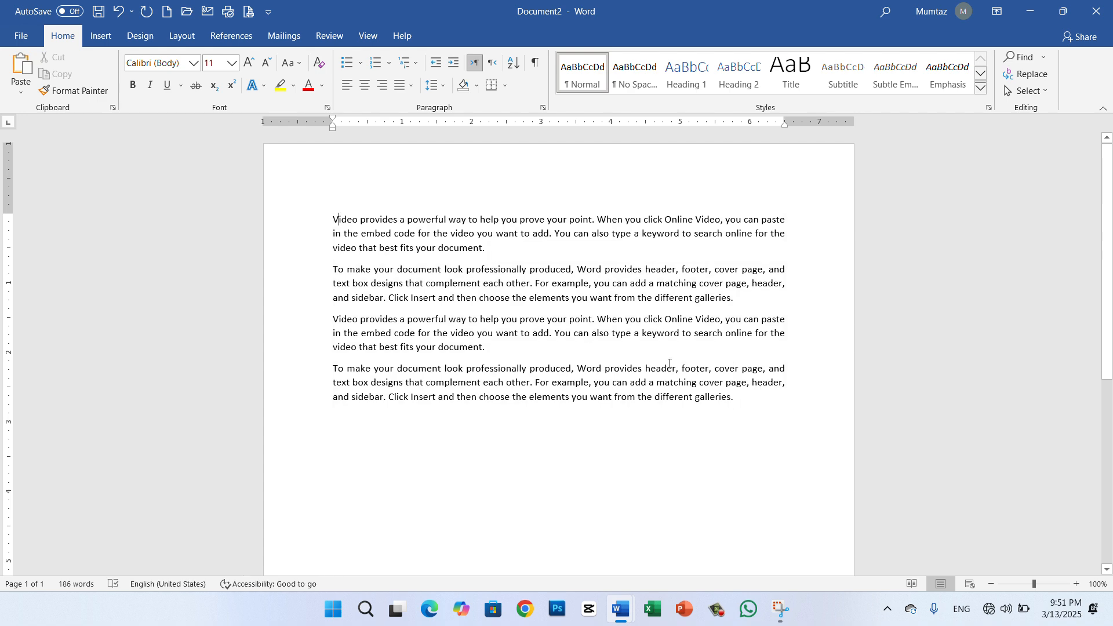
{"action": "left_click", "coordinate": [535, 64]}
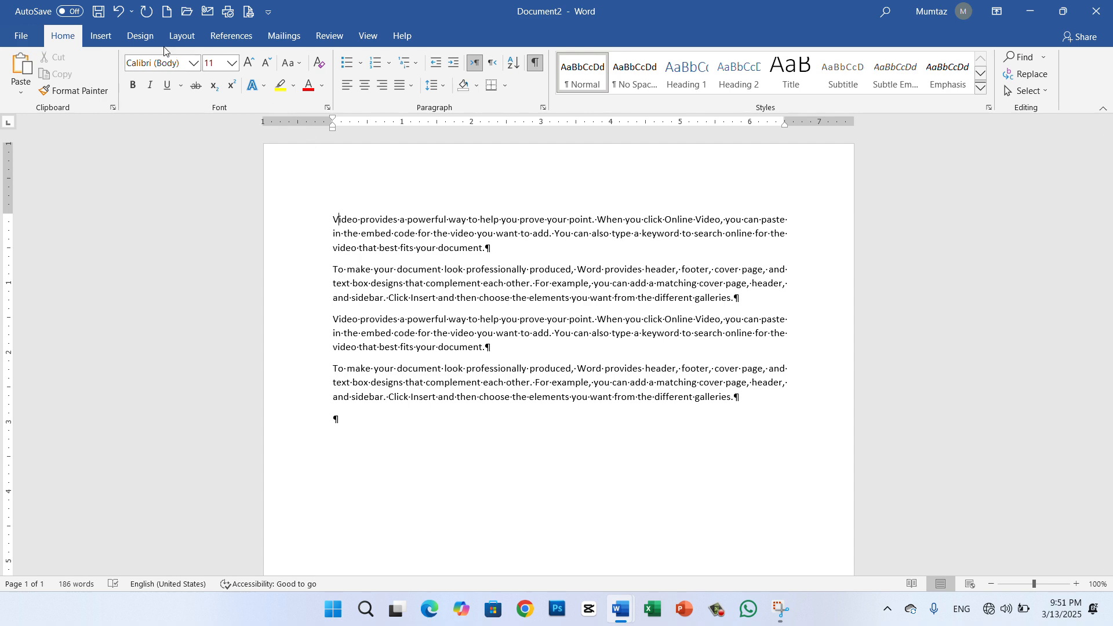
Apply the built-in Compact paragraph spacing to the whole document, followed by the No Paragraph Space option.
{"action": "left_click", "coordinate": [140, 35]}
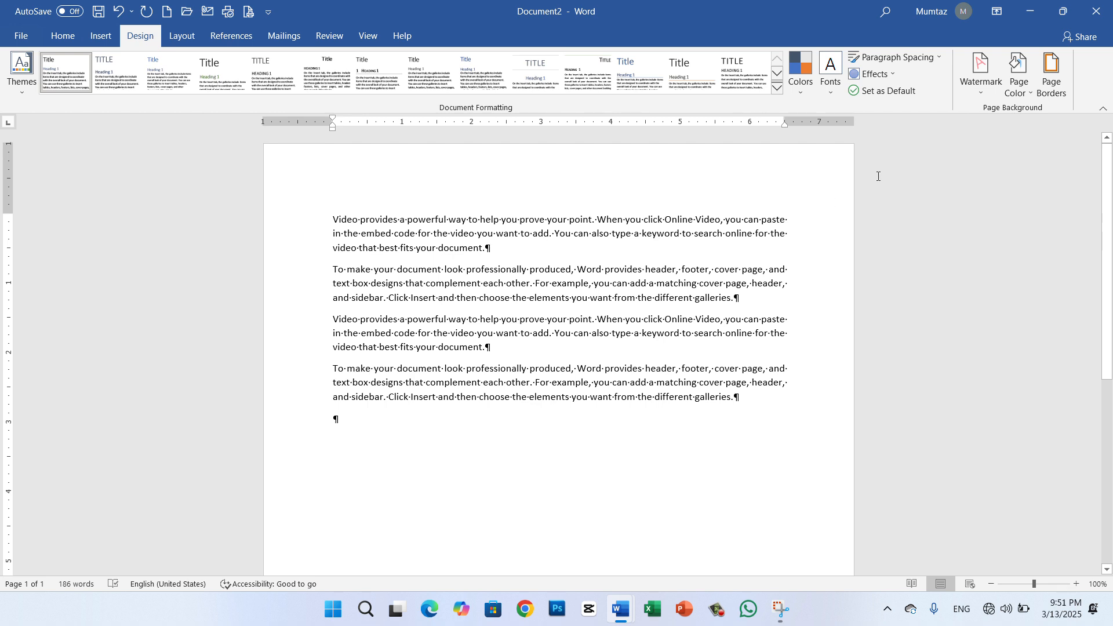
{"action": "left_click", "coordinate": [940, 61]}
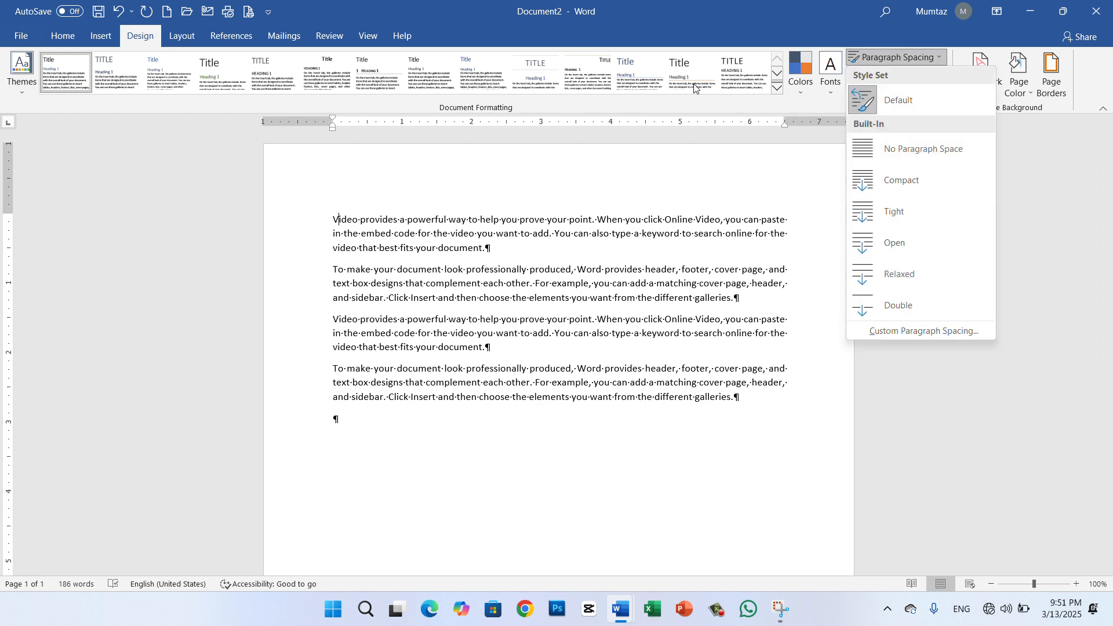
{"action": "left_click", "coordinate": [482, 25]}
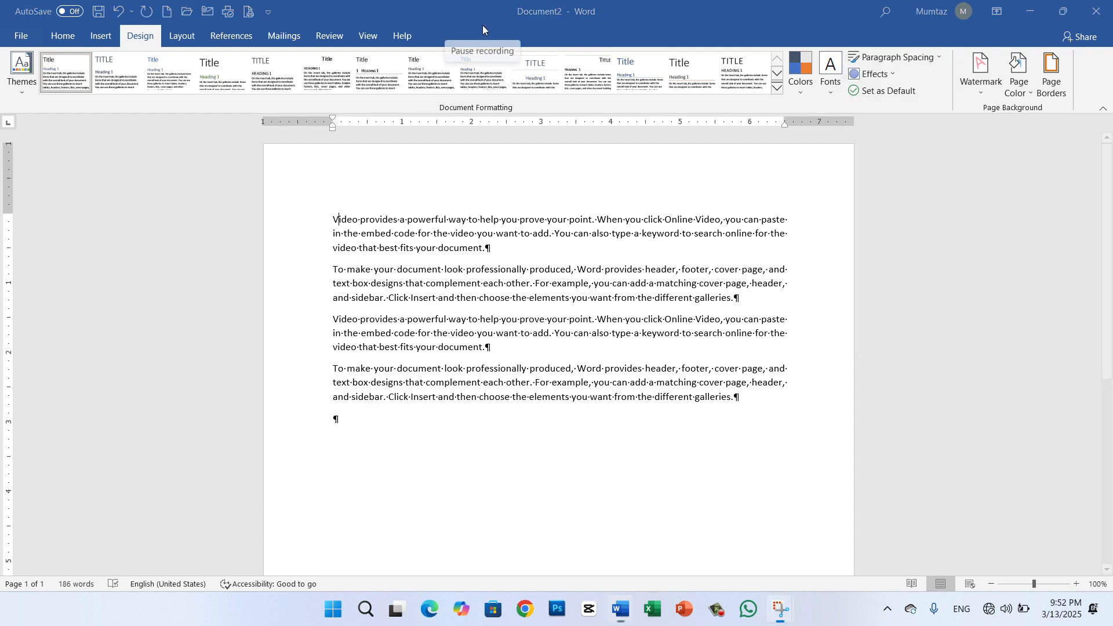
{"action": "left_click", "coordinate": [941, 58]}
{"action": "left_click", "coordinate": [941, 58]}
{"action": "left_click", "coordinate": [941, 59]}
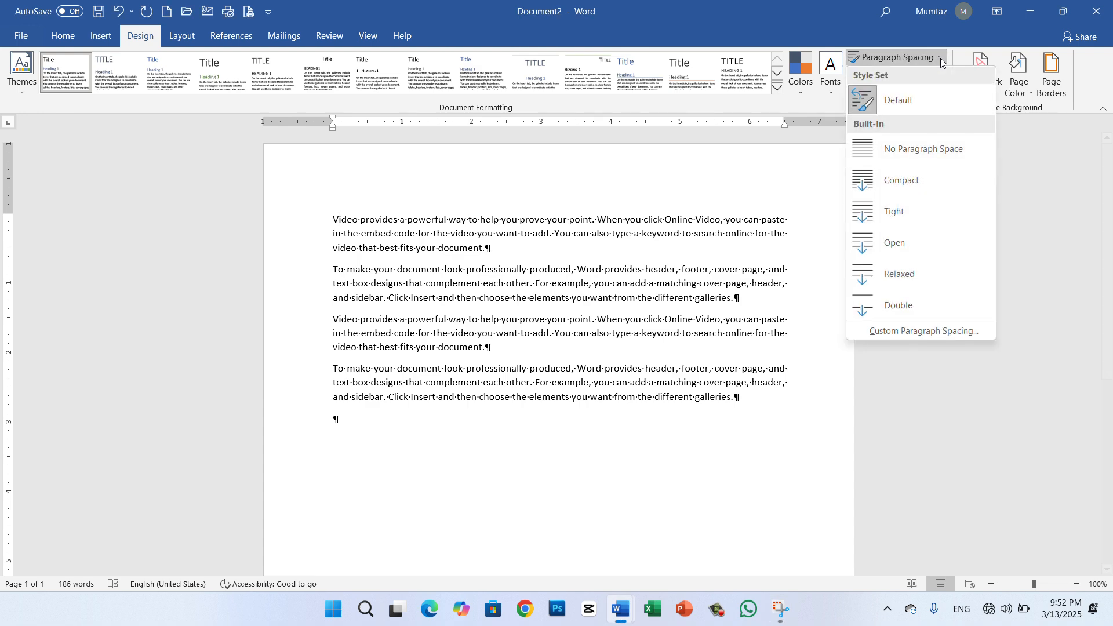
{"action": "left_click", "coordinate": [915, 181]}
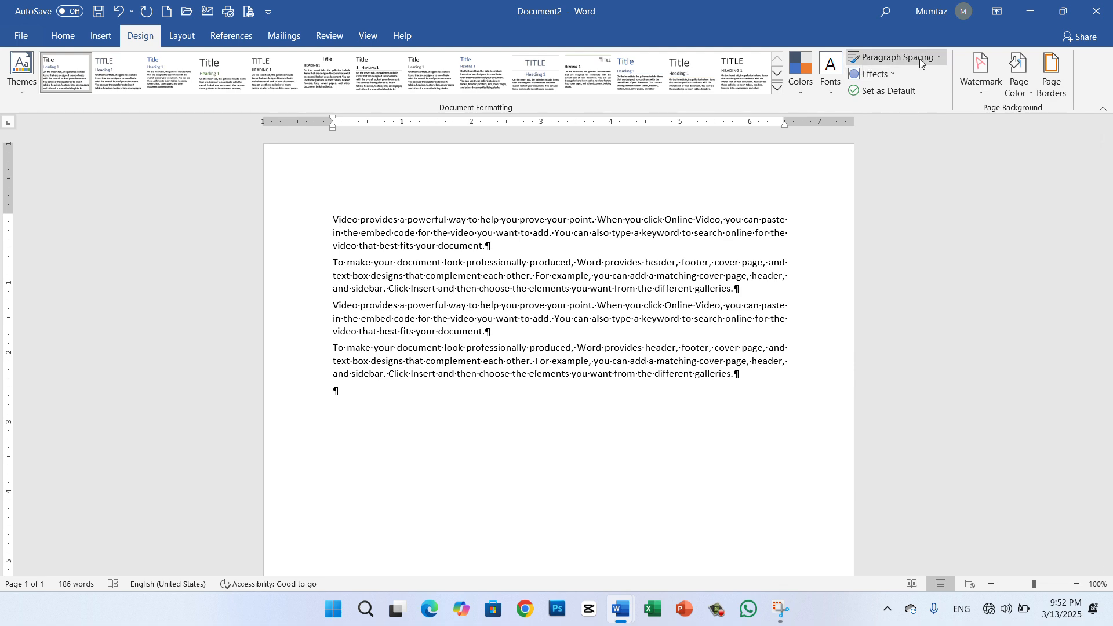
{"action": "left_click", "coordinate": [940, 58]}
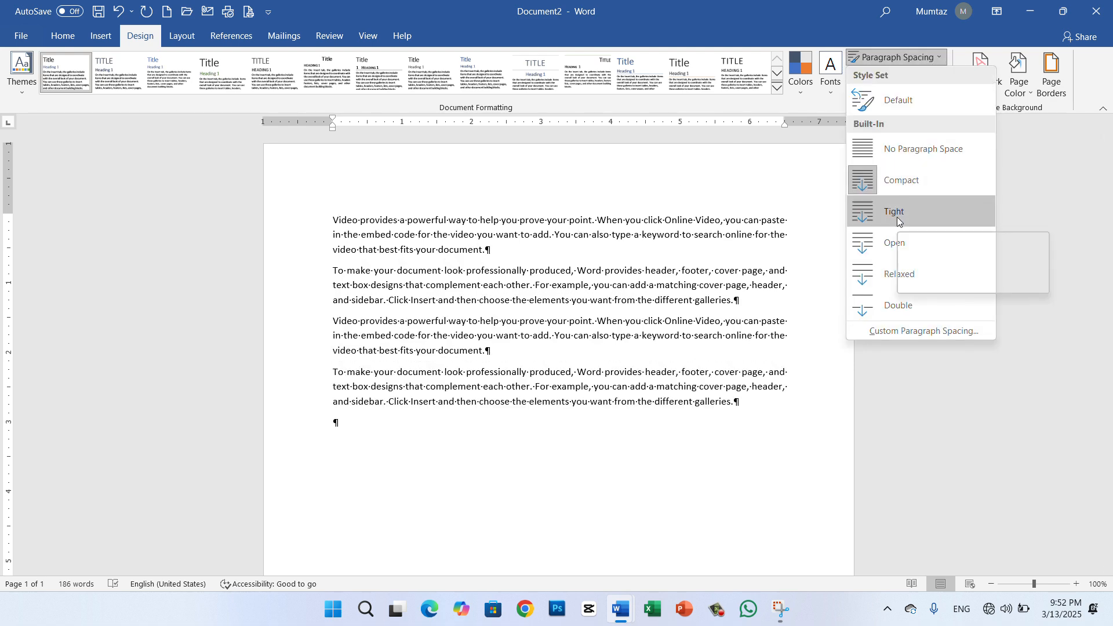
{"action": "left_click", "coordinate": [901, 154]}
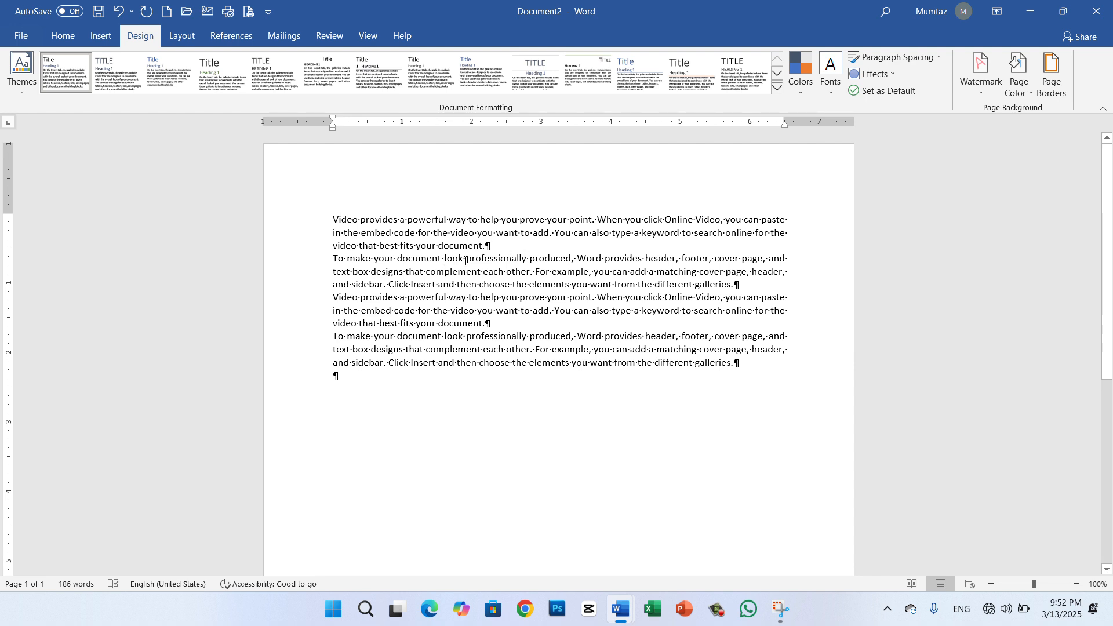
Set the document's paragraph spacing to the built-in Open option.
{"action": "left_click", "coordinate": [941, 58]}
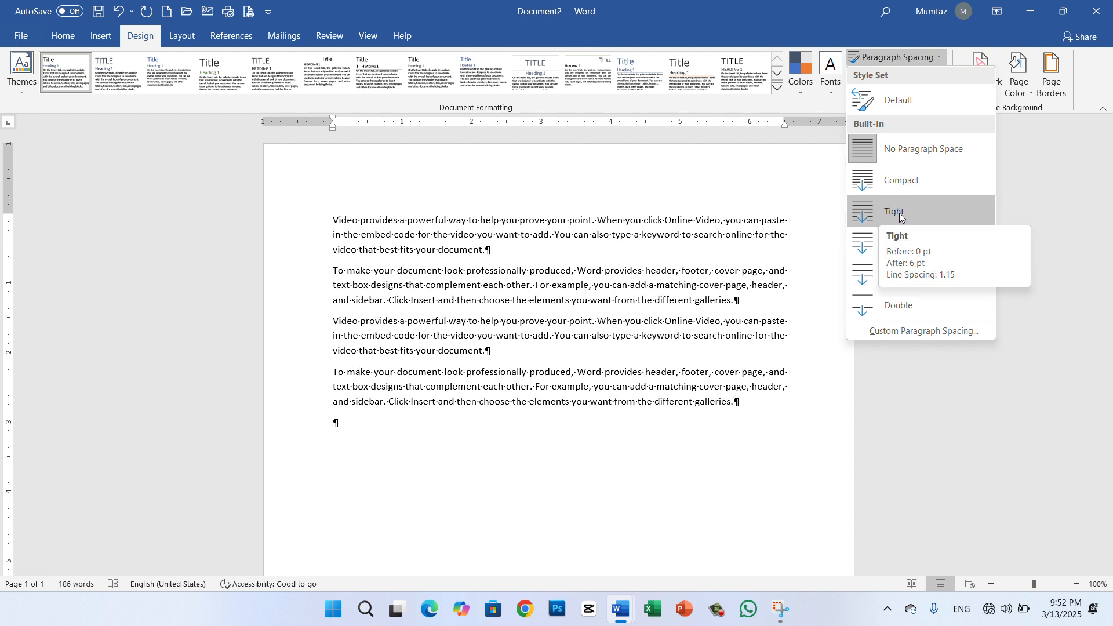
{"action": "left_click", "coordinate": [485, 22]}
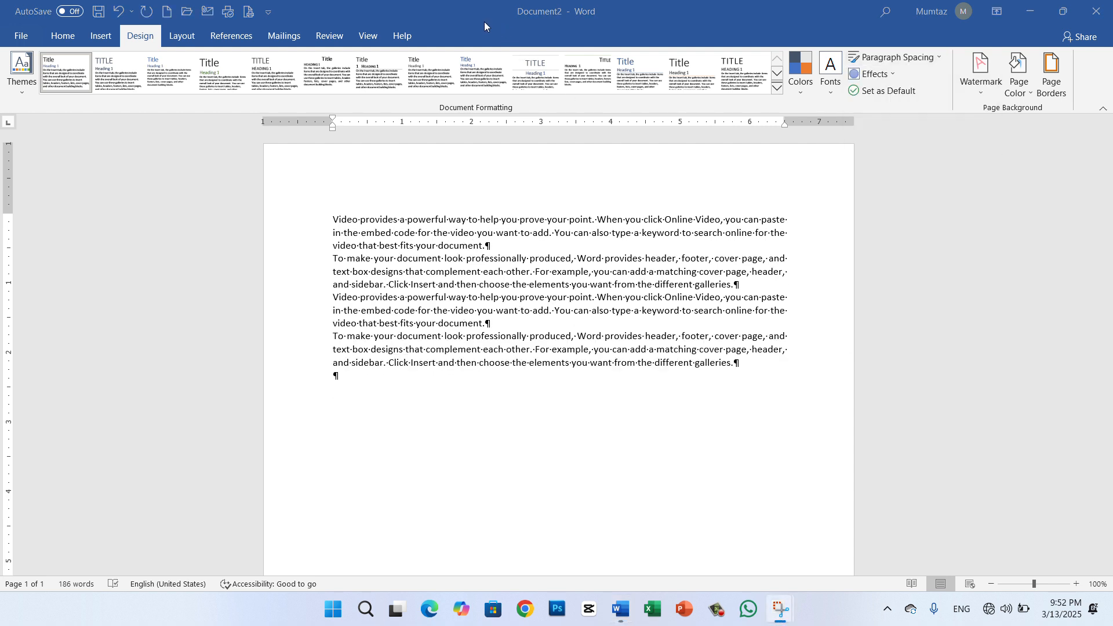
{"action": "left_click", "coordinate": [936, 58]}
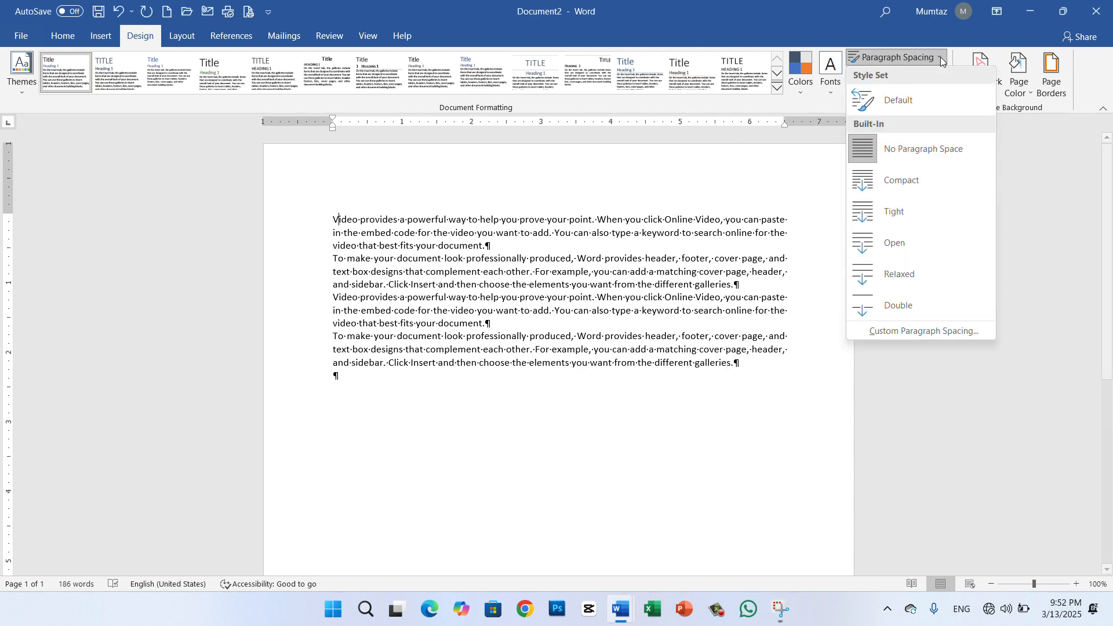
{"action": "left_click", "coordinate": [874, 248]}
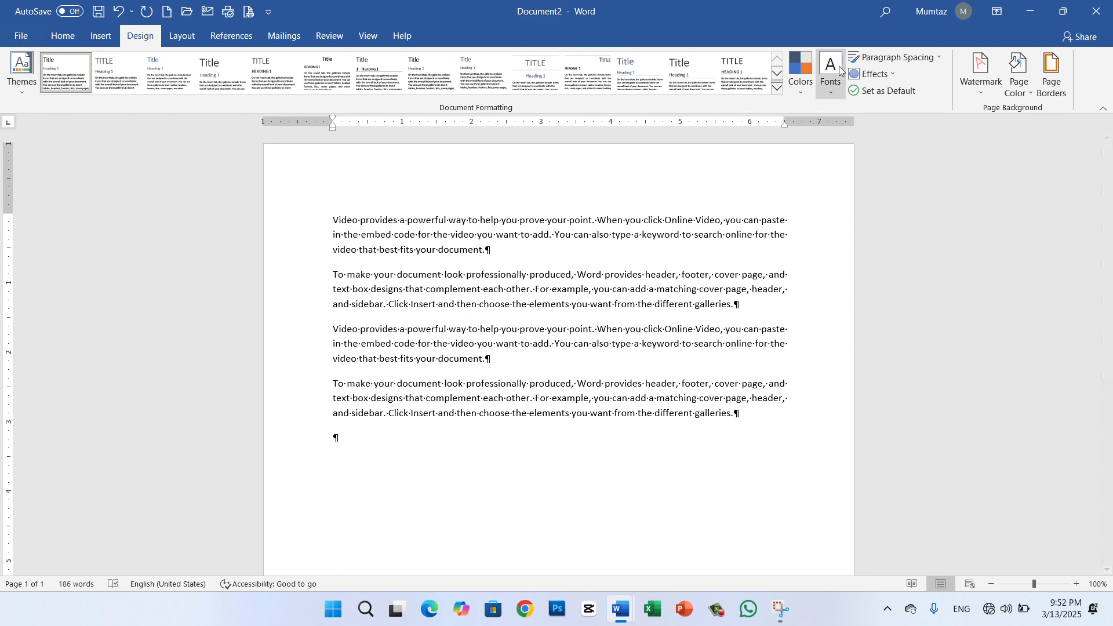
Review the custom paragraph spacing defaults and the available theme effects without changing anything.
{"action": "left_click", "coordinate": [938, 62]}
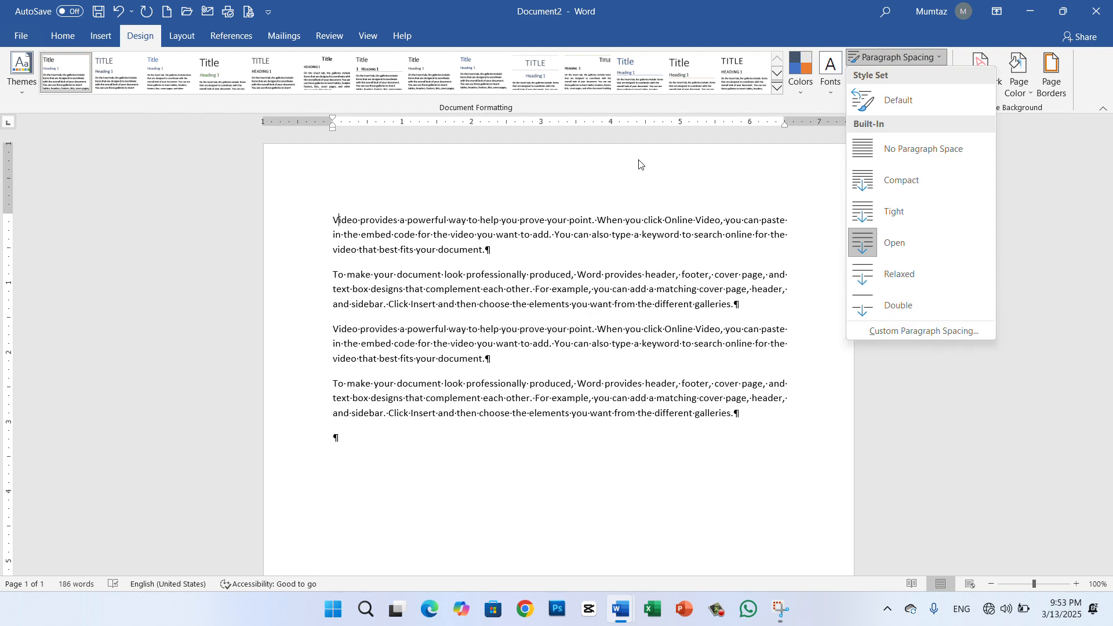
{"action": "left_click", "coordinate": [879, 332]}
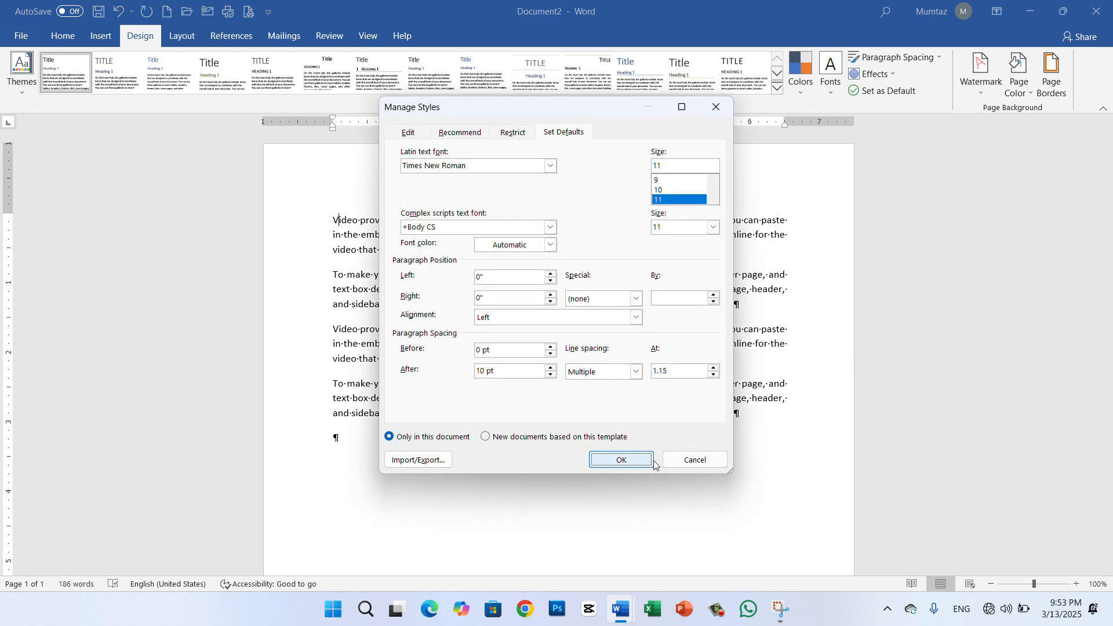
{"action": "left_click", "coordinate": [698, 464]}
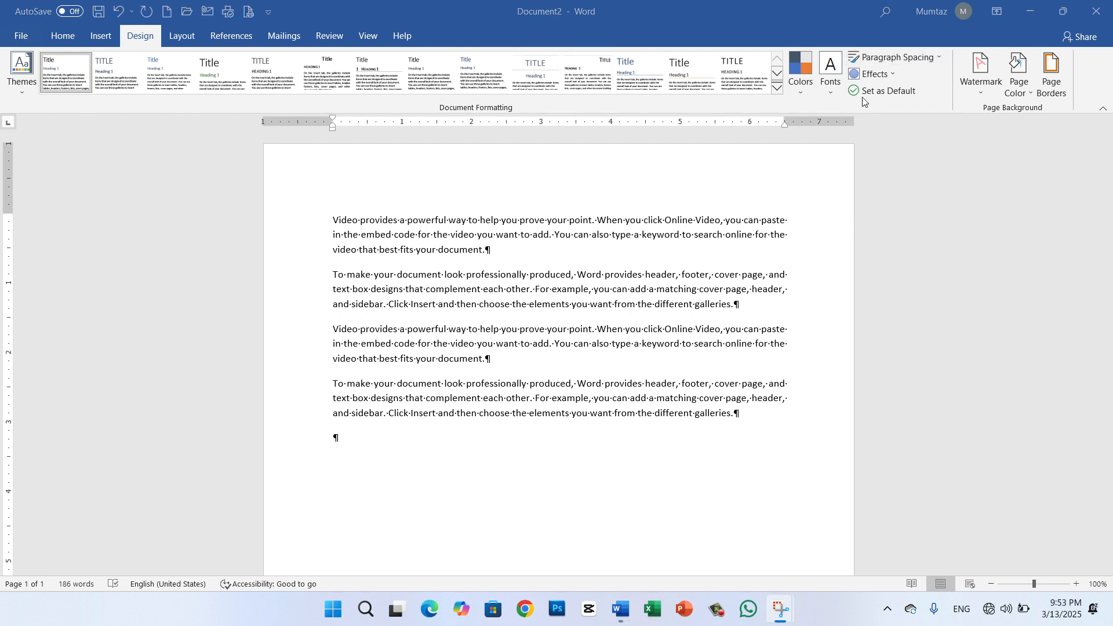
{"action": "left_click", "coordinate": [893, 75]}
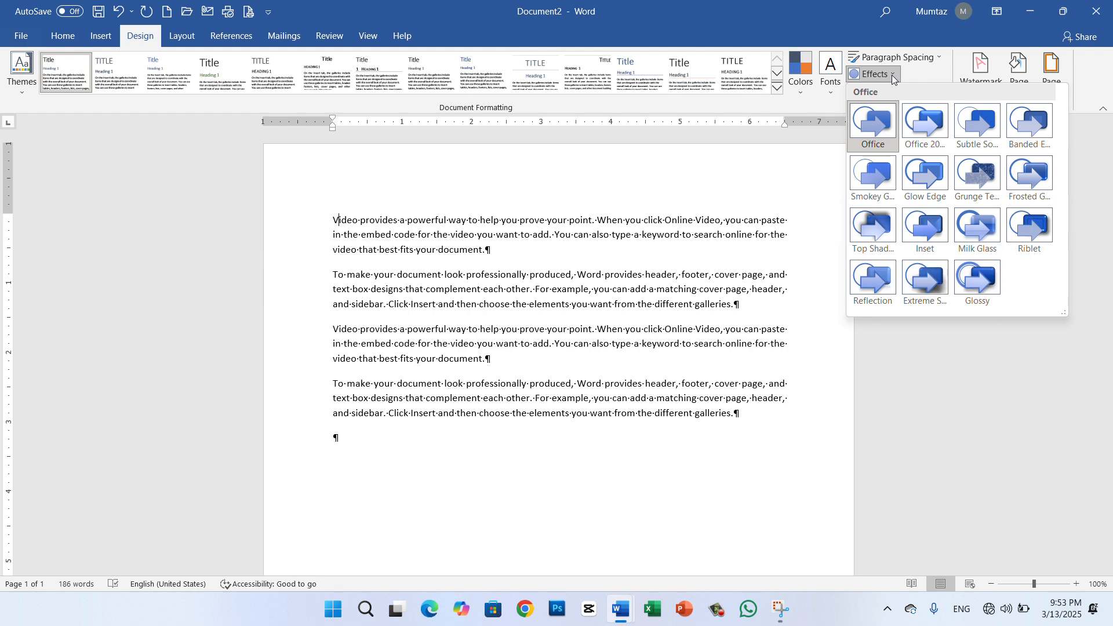
{"action": "left_click", "coordinate": [893, 76]}
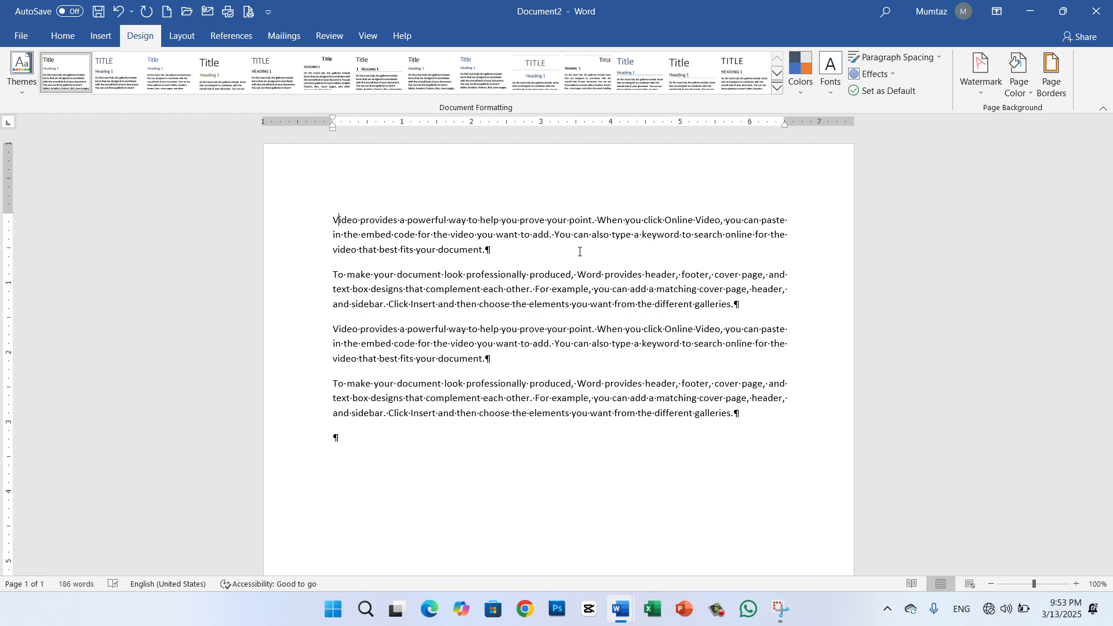
Draw a flowchart Sequential Access Storage shape about 0.68" high and 0.66" wide above the first paragraph, at the page's upper-left corner.
{"action": "left_click", "coordinate": [101, 36]}
{"action": "left_click", "coordinate": [179, 95]}
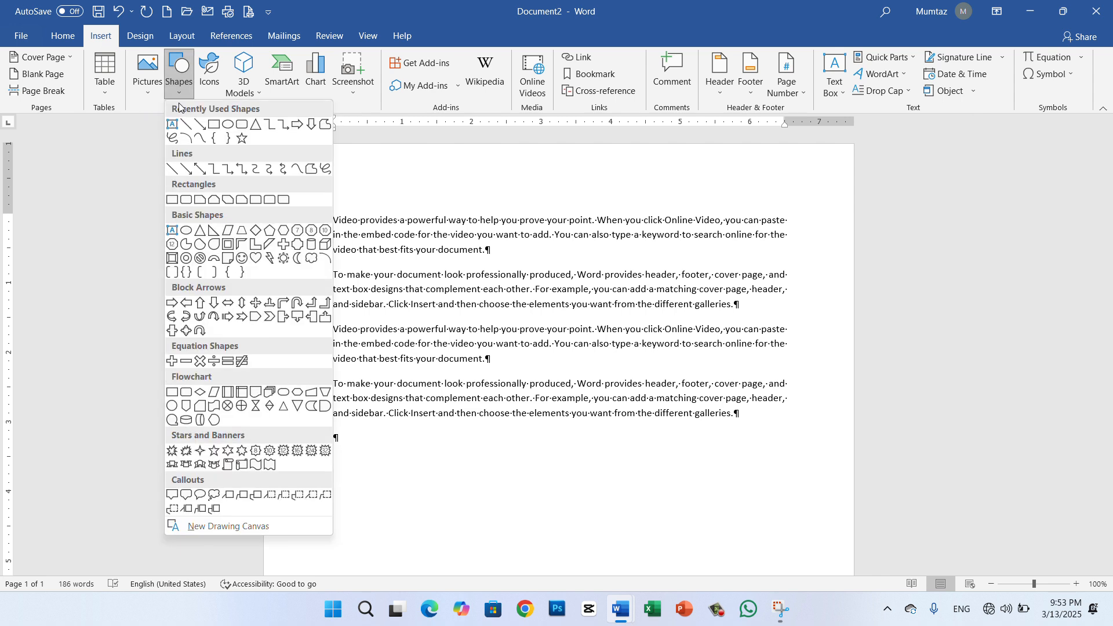
{"action": "left_click", "coordinate": [173, 420]}
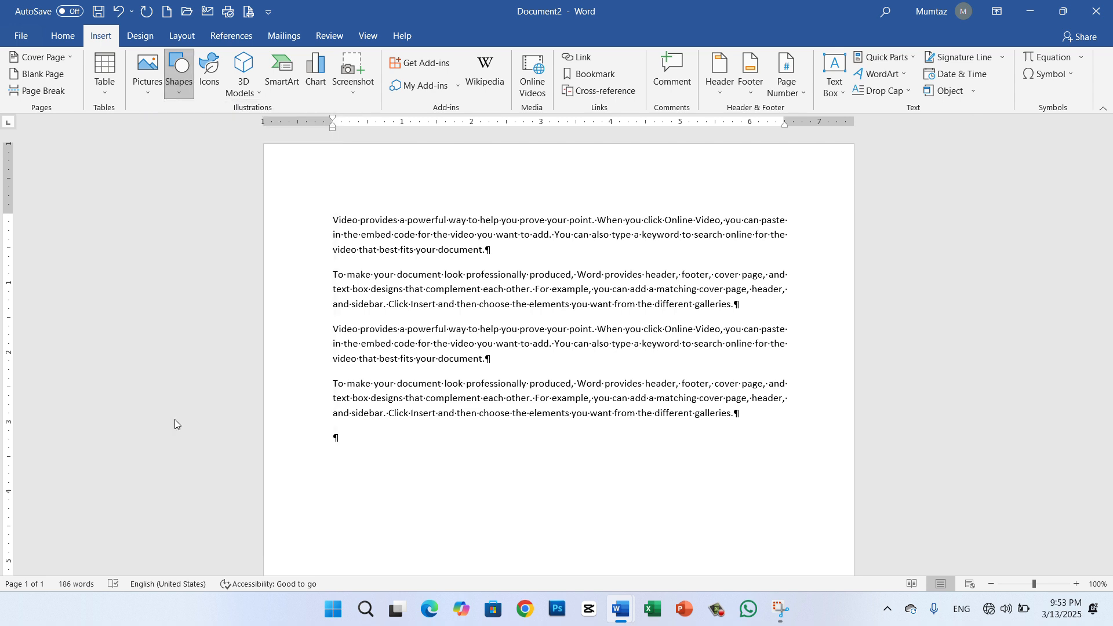
{"action": "left_click_drag", "start_coordinate": [289, 161], "coordinate": [336, 203]}
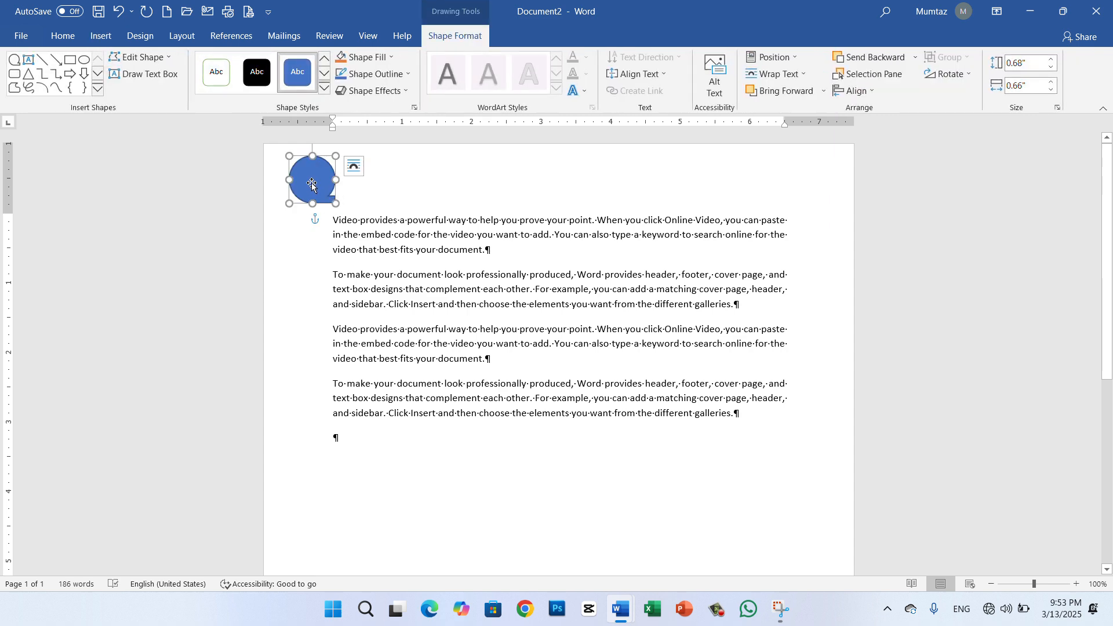
Add the text ABC inside the shape and hide the paragraph and formatting marks.
{"action": "right_click", "coordinate": [313, 186]}
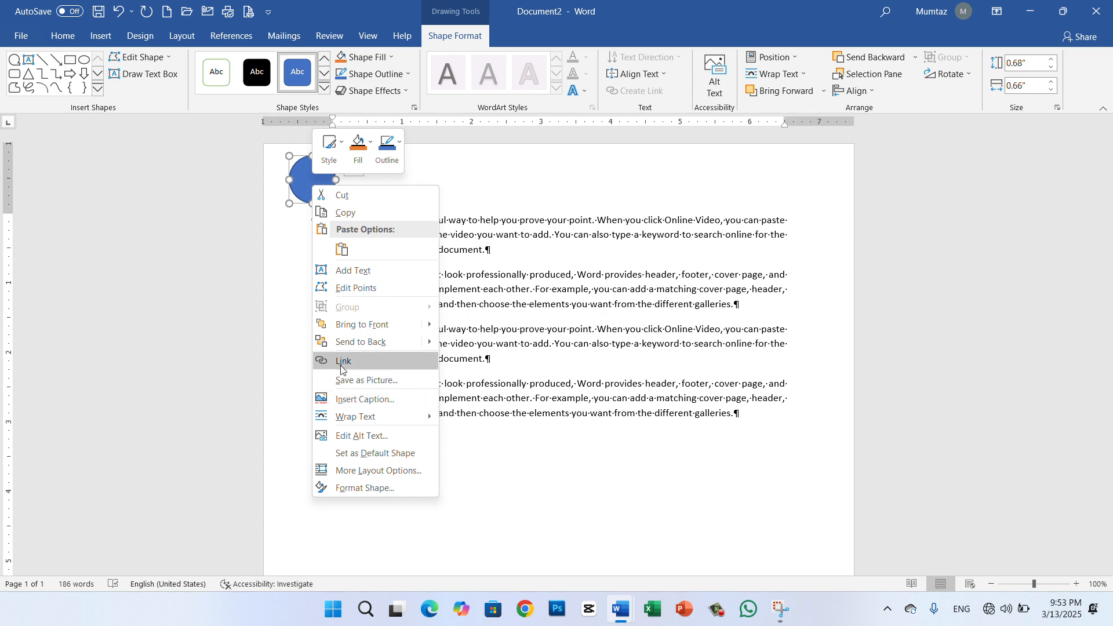
{"action": "left_click", "coordinate": [347, 274]}
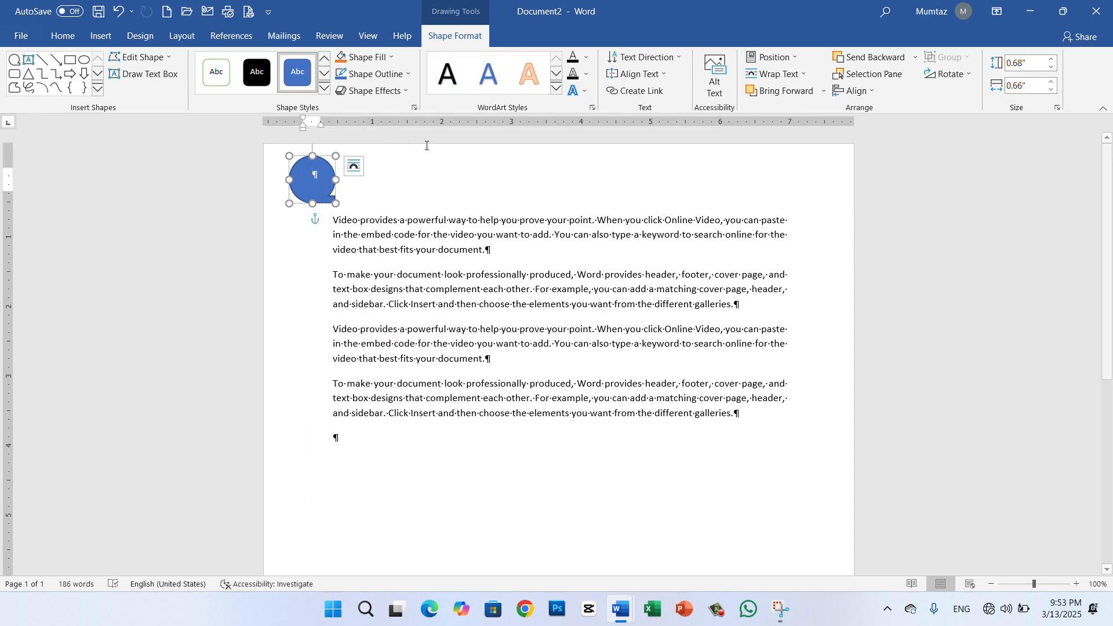
{"action": "left_click", "coordinate": [101, 36]}
{"action": "left_click", "coordinate": [65, 39]}
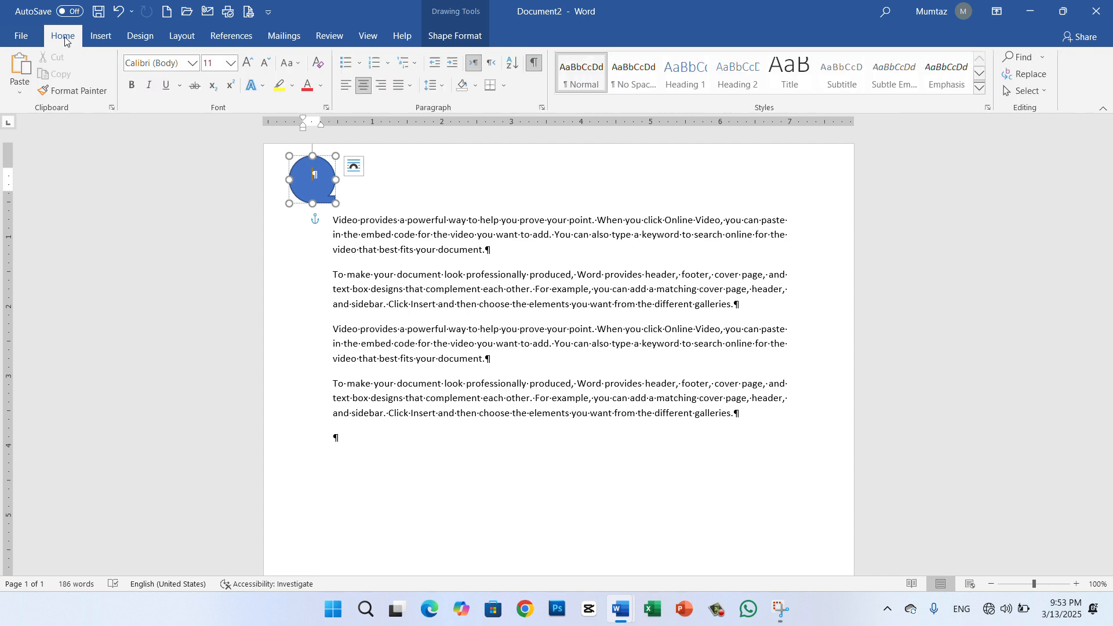
{"action": "left_click", "coordinate": [534, 63]}
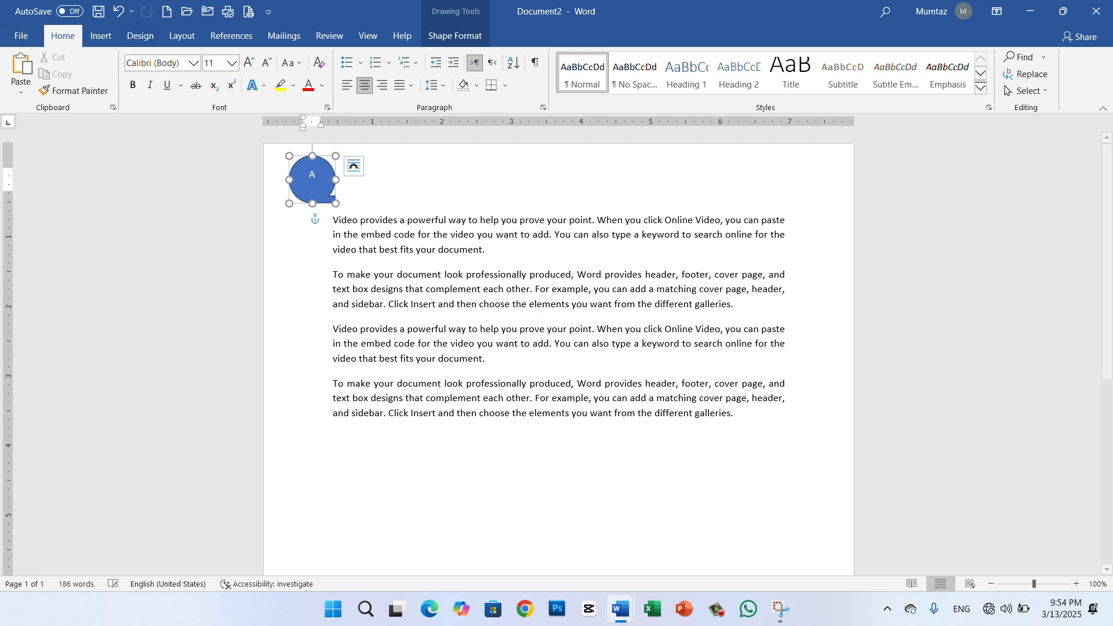
{"action": "type", "text": "A"}
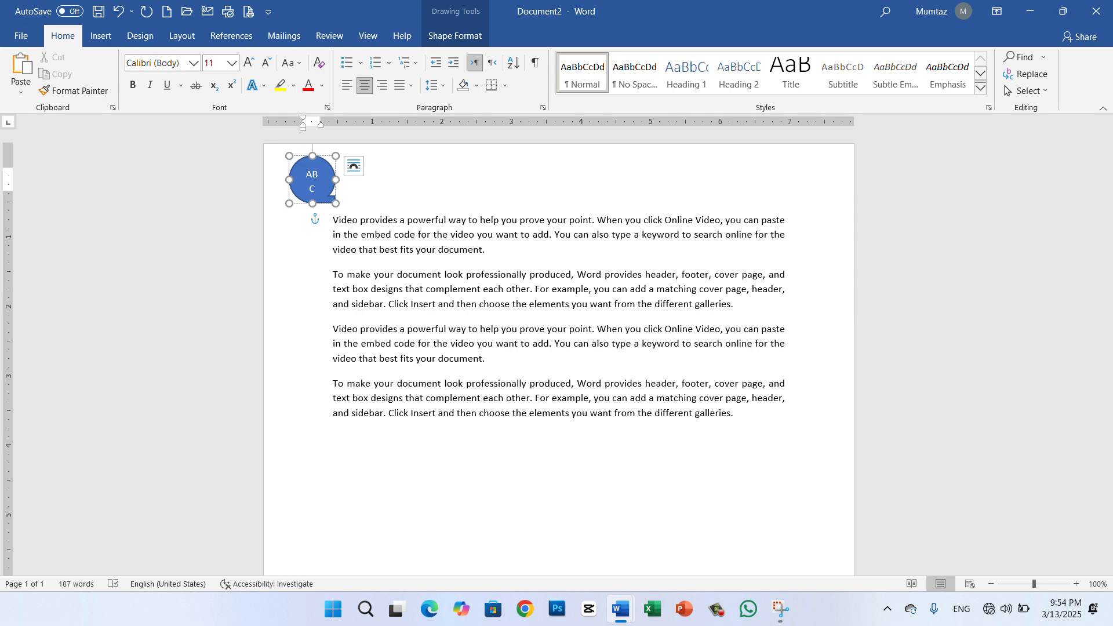
Enlarge the shape to about 0.71" high and 0.75" wide and make its ABC text bold.
{"action": "left_click_drag", "start_coordinate": [335, 201], "coordinate": [340, 204]}
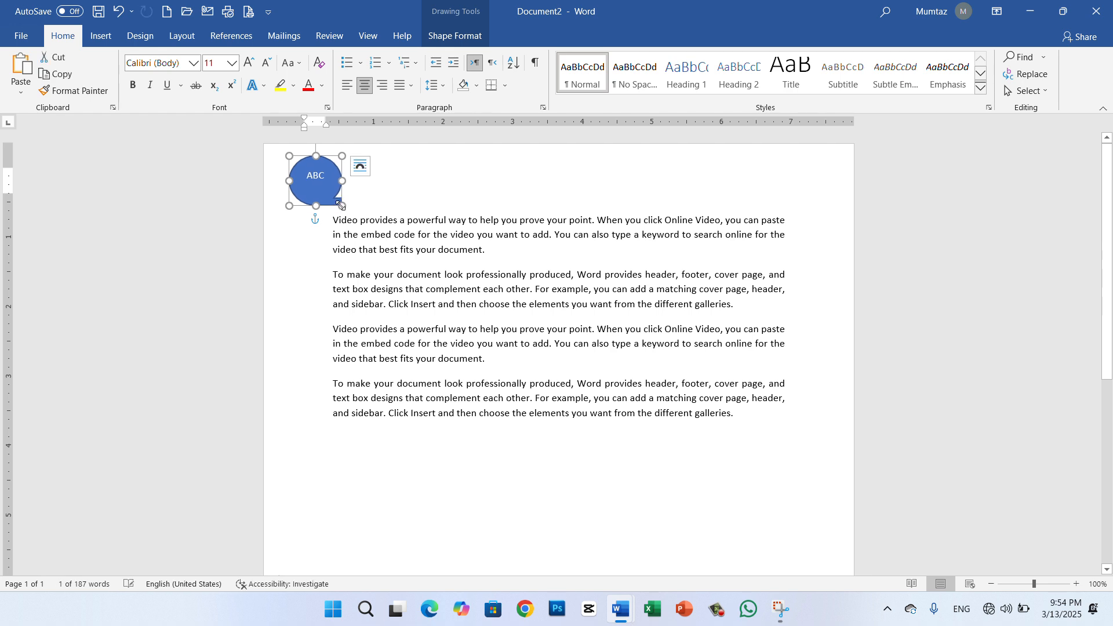
{"action": "double_click", "coordinate": [316, 175]}
{"action": "left_click", "coordinate": [126, 88]}
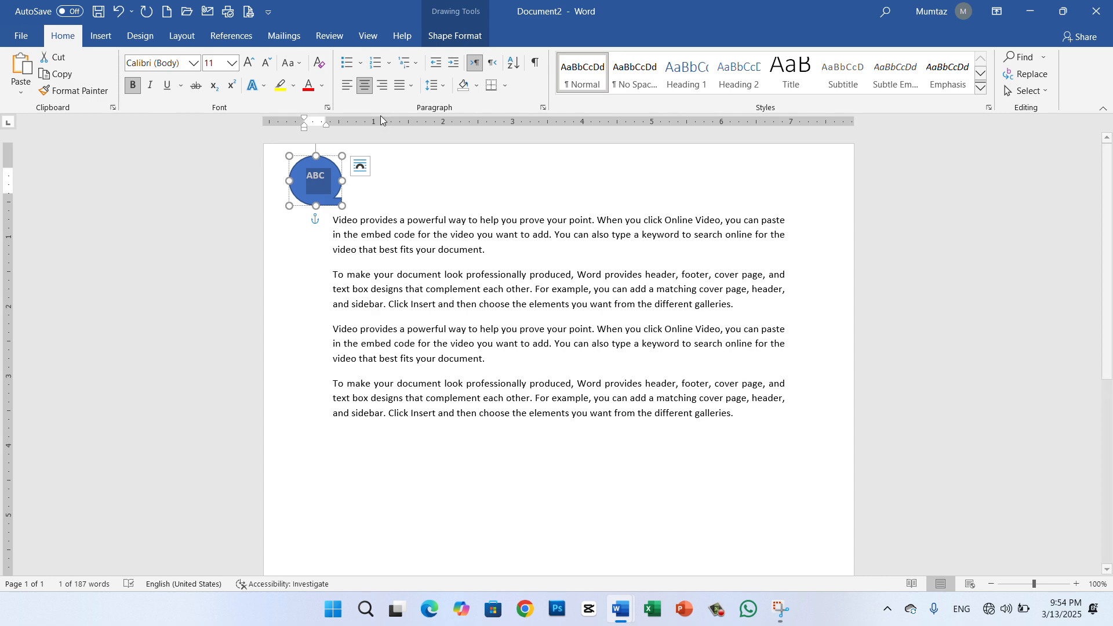
{"action": "left_click", "coordinate": [435, 42]}
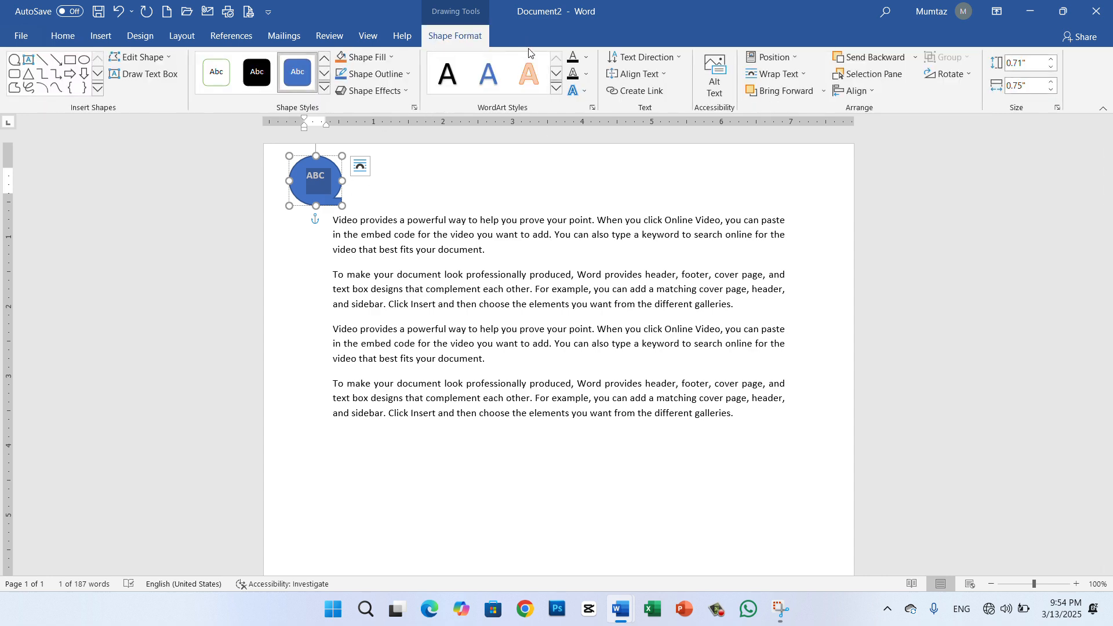
{"action": "left_click", "coordinate": [63, 37]}
{"action": "left_click", "coordinate": [306, 194]}
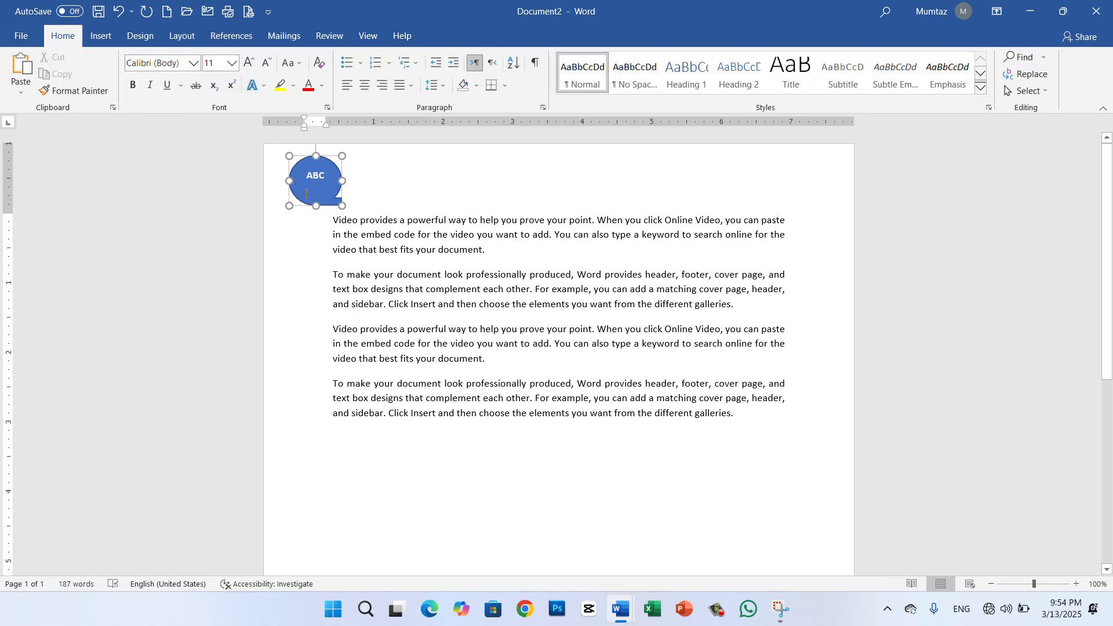
Apply the Office 2007 - 2010 theme effects and the Green theme colors to the document.
{"action": "left_click", "coordinate": [141, 36]}
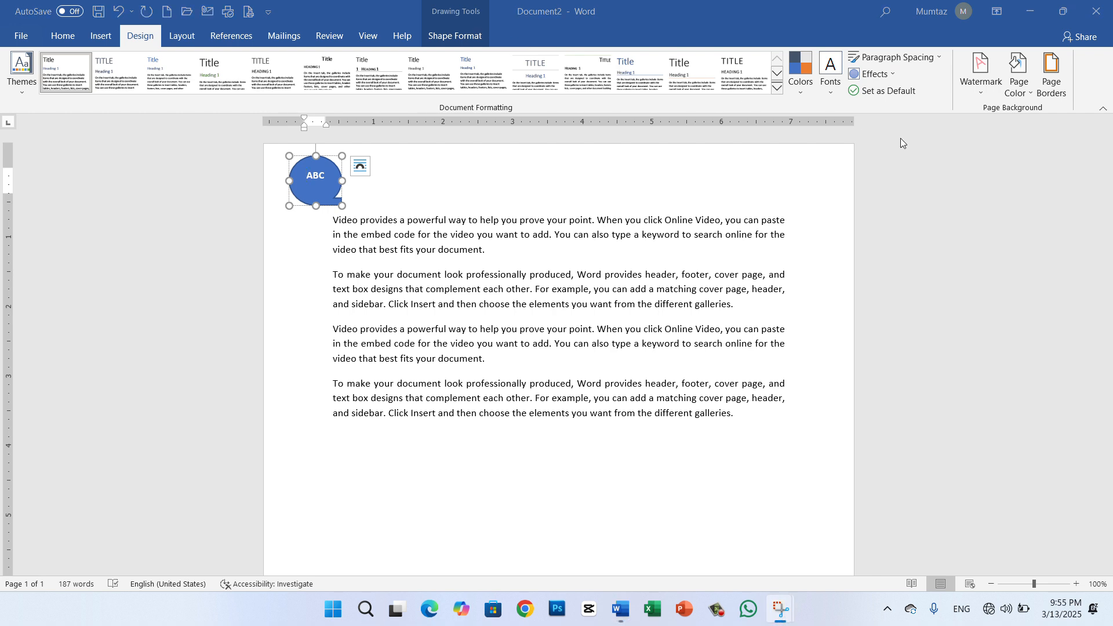
{"action": "left_click", "coordinate": [896, 78]}
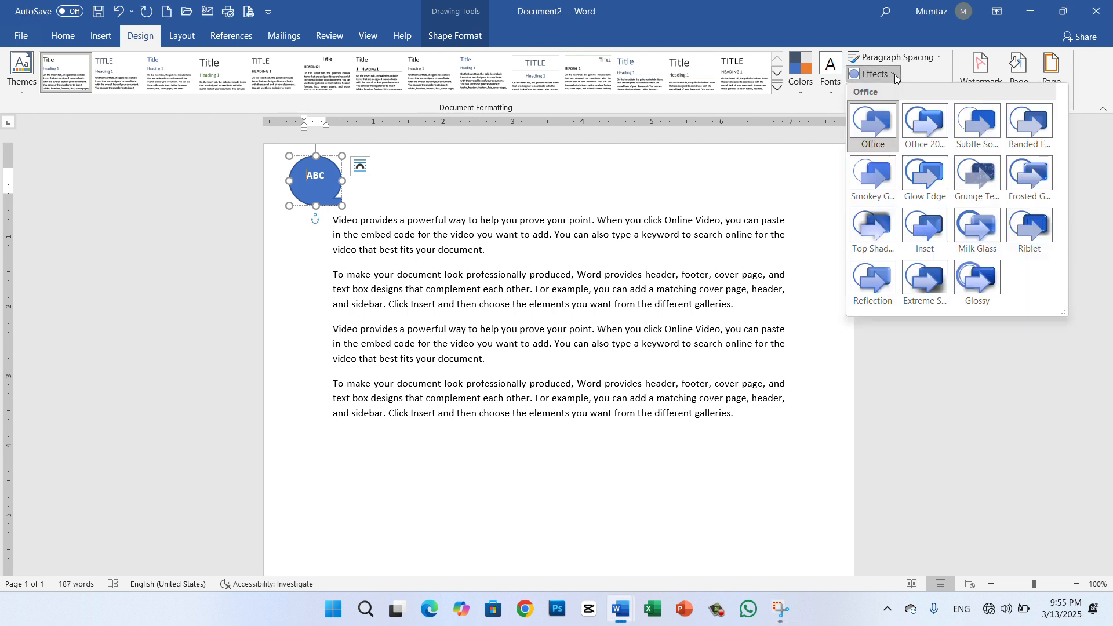
{"action": "left_click", "coordinate": [925, 139]}
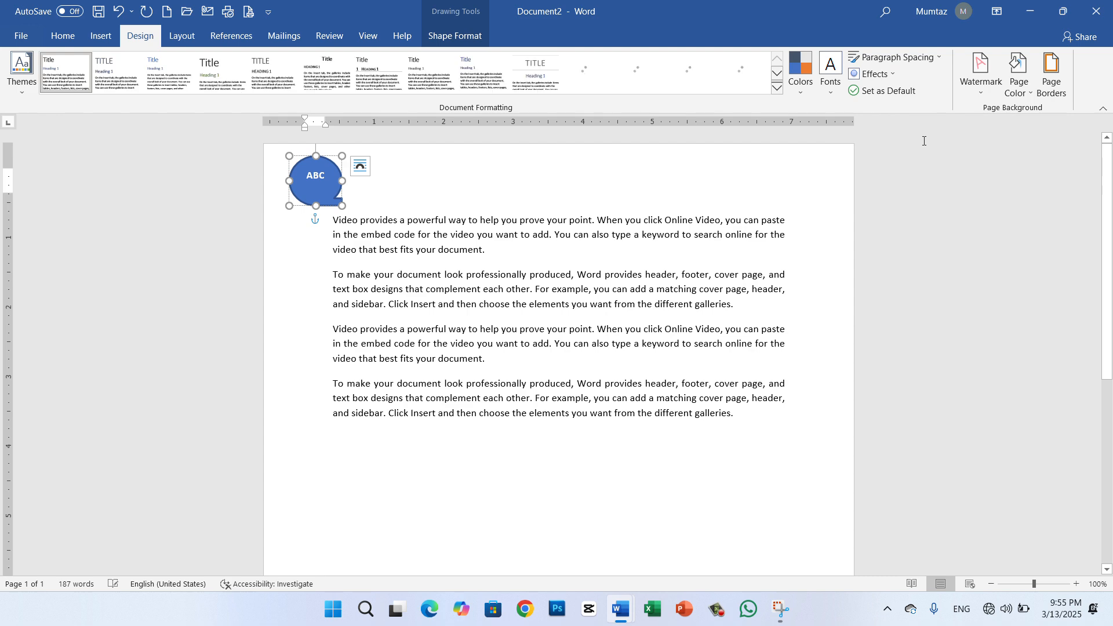
{"action": "left_click", "coordinate": [475, 25]}
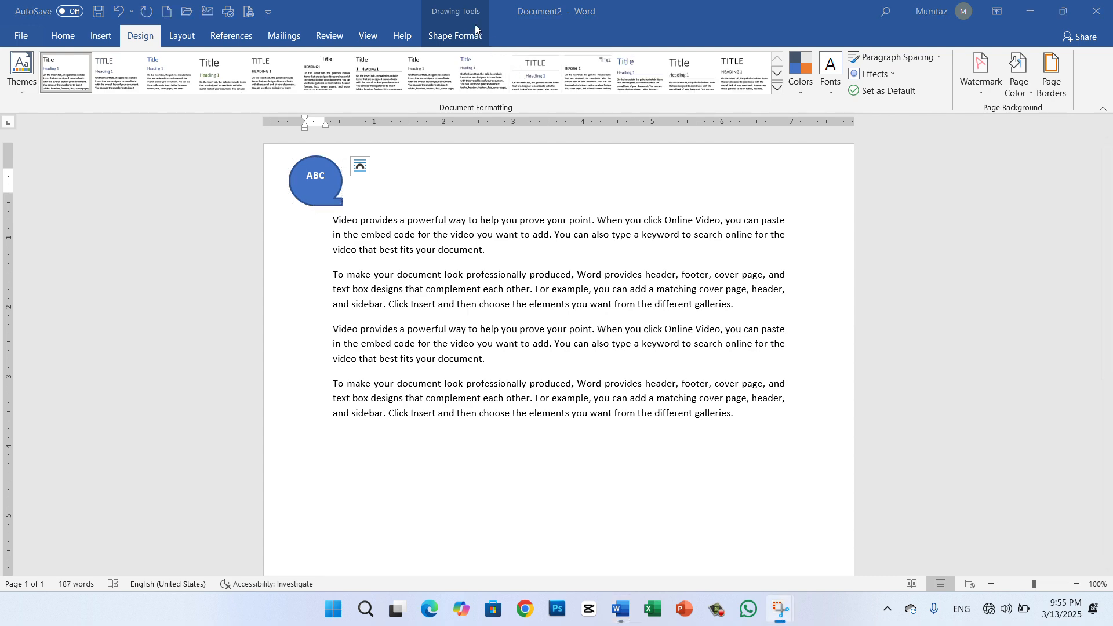
{"action": "left_click", "coordinate": [802, 95]}
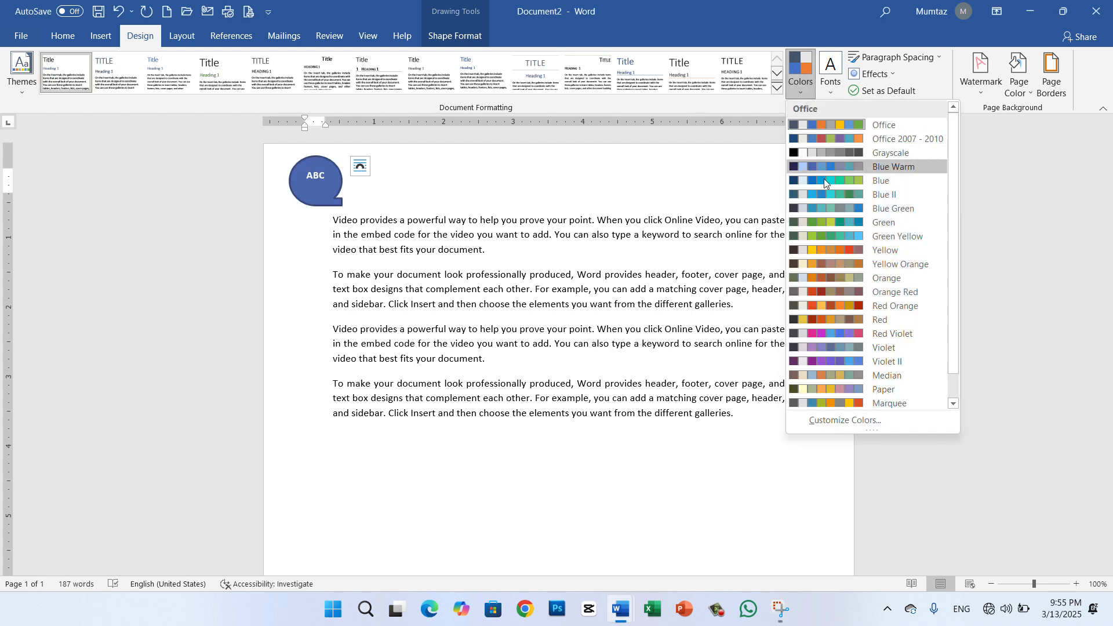
{"action": "left_click", "coordinate": [824, 222]}
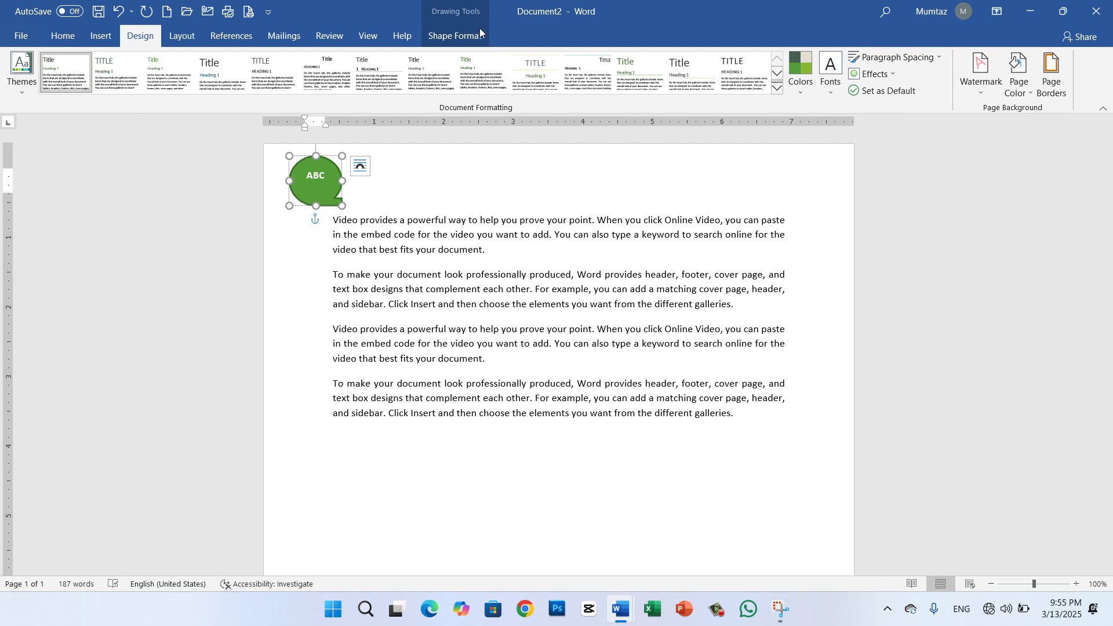
Apply the Inset theme effects to the document with the ABC shape.
{"action": "left_click", "coordinate": [895, 78]}
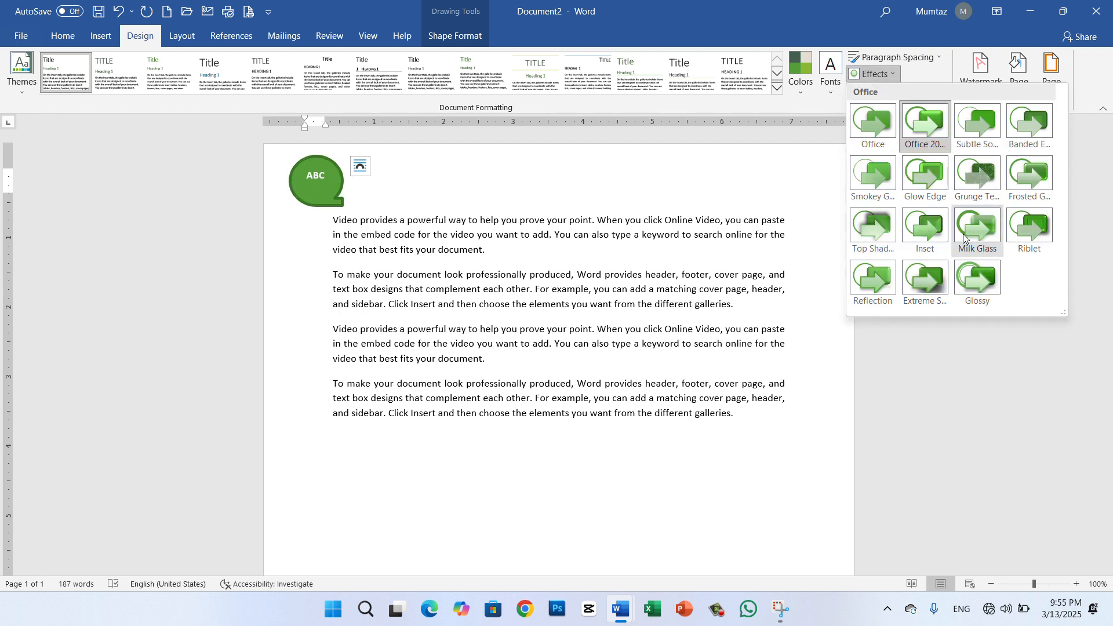
{"action": "left_click", "coordinate": [928, 234]}
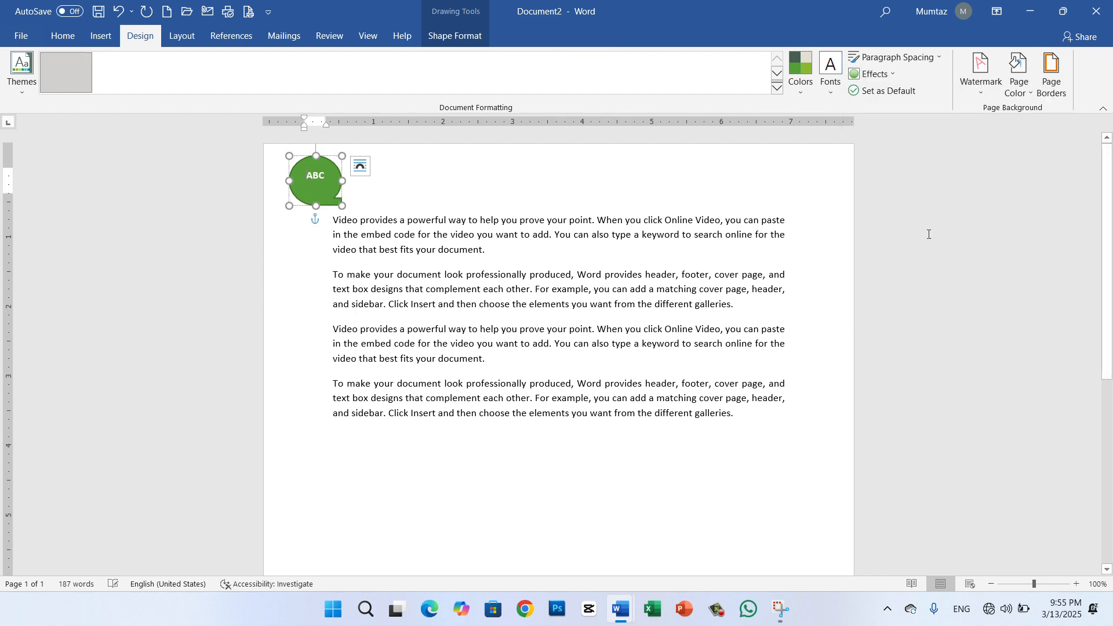
{"action": "left_click", "coordinate": [480, 28]}
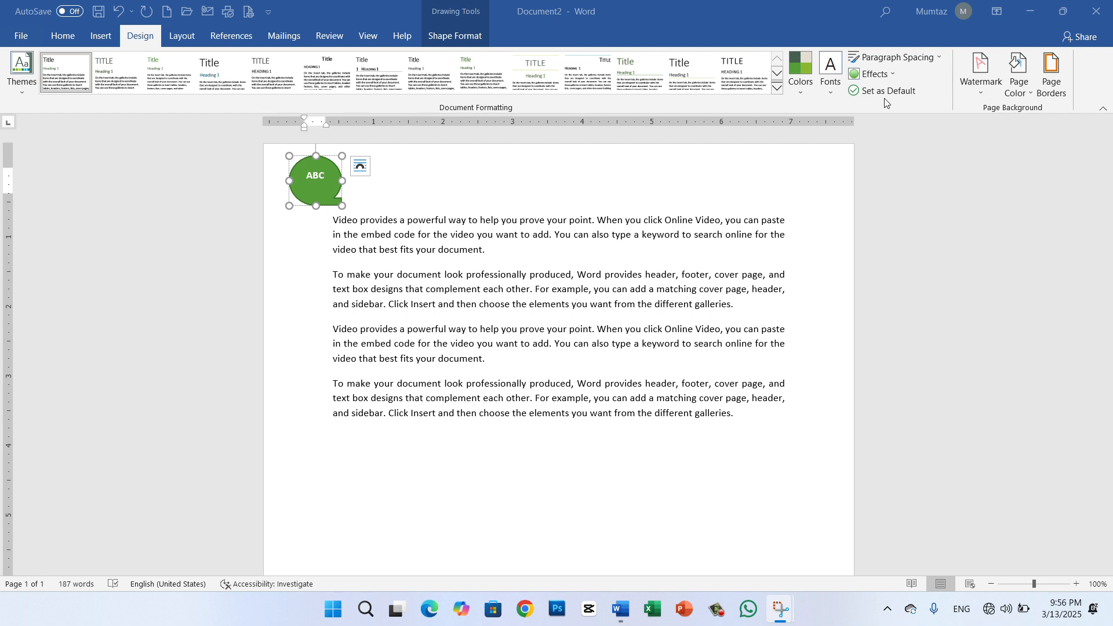
{"action": "left_click", "coordinate": [637, 308]}
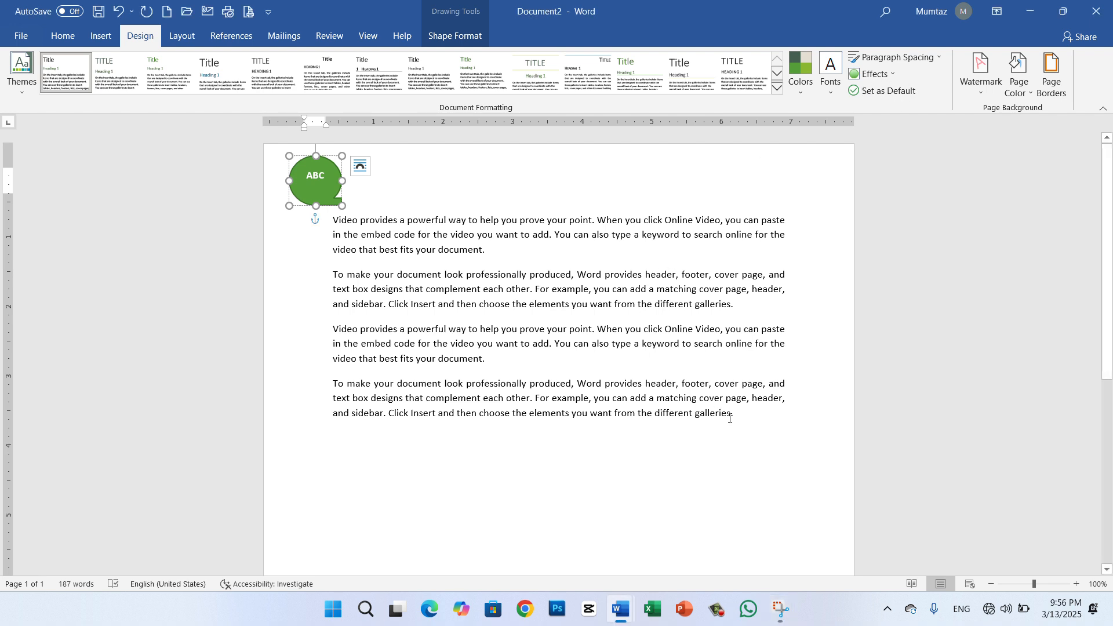
Apply No Paragraph Space to all four paragraphs and bring up the Set as Default confirmation, dismissing it without accepting.
{"action": "left_click_drag", "start_coordinate": [731, 416], "coordinate": [331, 216]}
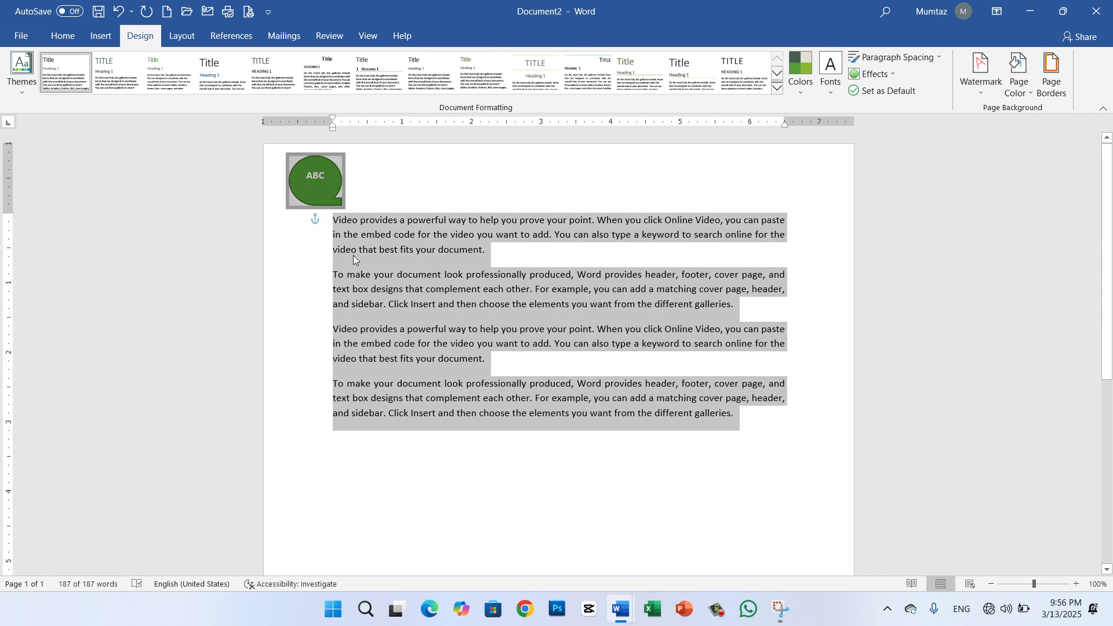
{"action": "left_click", "coordinate": [937, 58]}
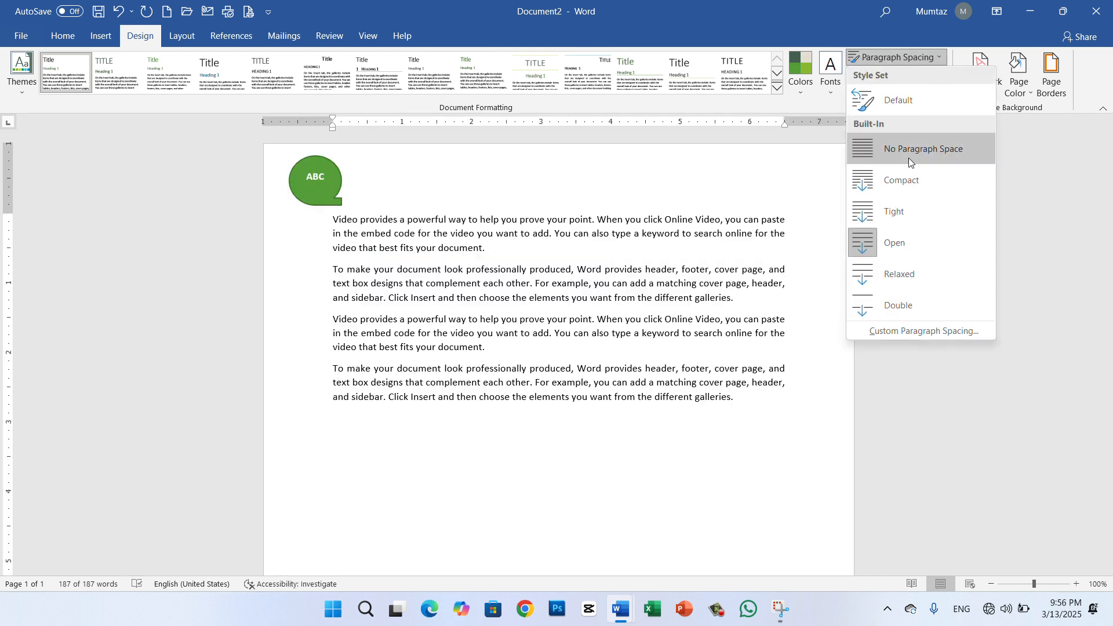
{"action": "left_click", "coordinate": [895, 155]}
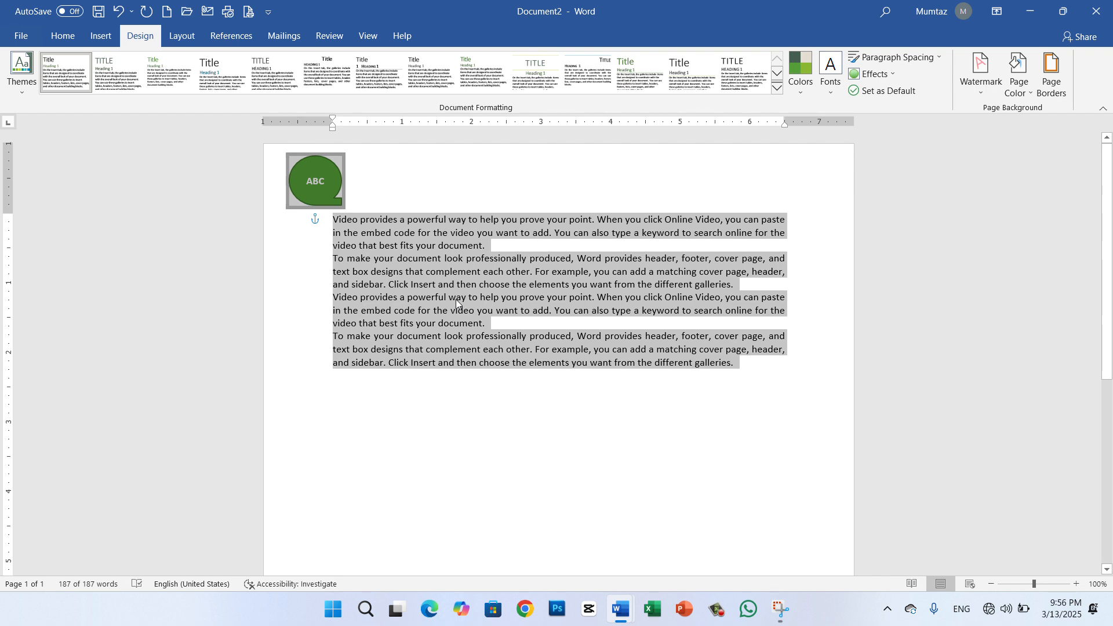
{"action": "left_click", "coordinate": [867, 92]}
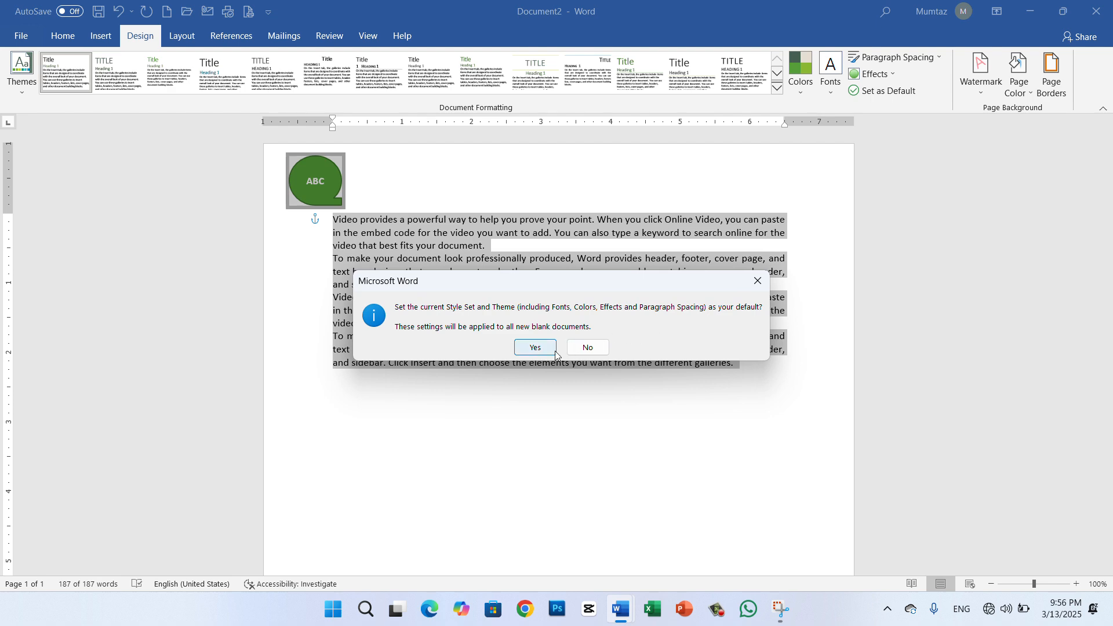
{"action": "left_click", "coordinate": [753, 287]}
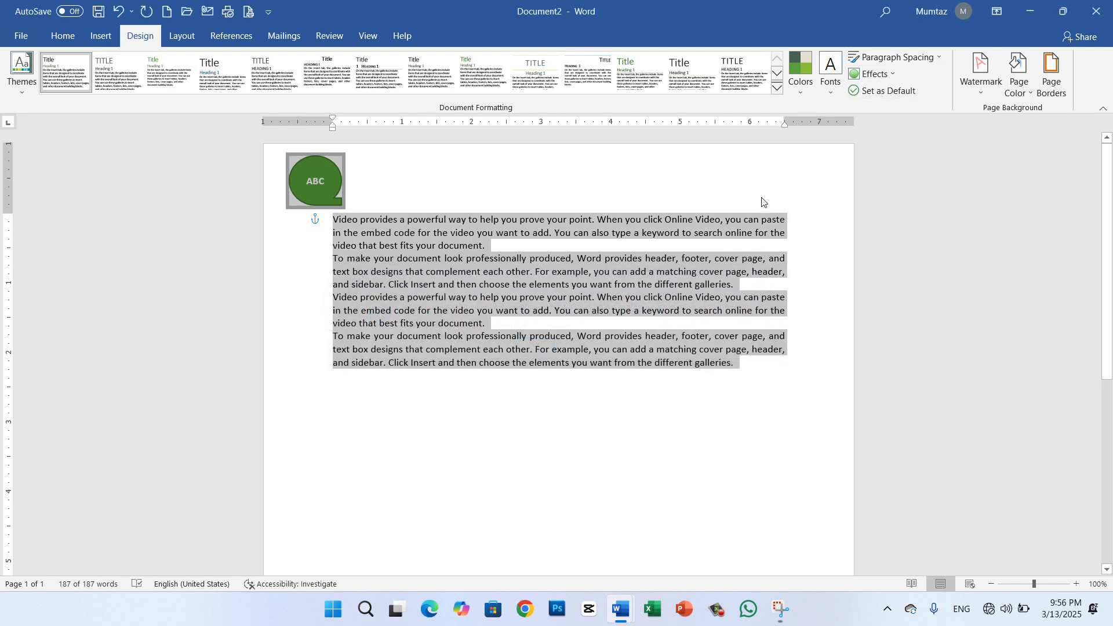
Set the document's paragraph spacing to Open and deselect the text.
{"action": "left_click", "coordinate": [895, 57]}
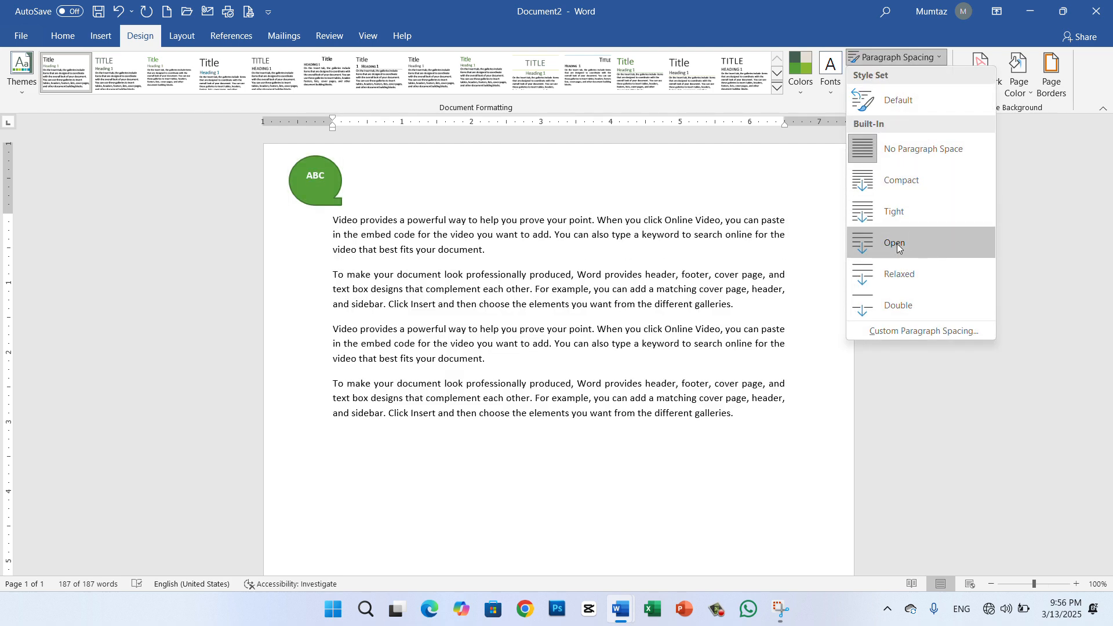
{"action": "left_click", "coordinate": [897, 243]}
{"action": "left_click", "coordinate": [492, 310]}
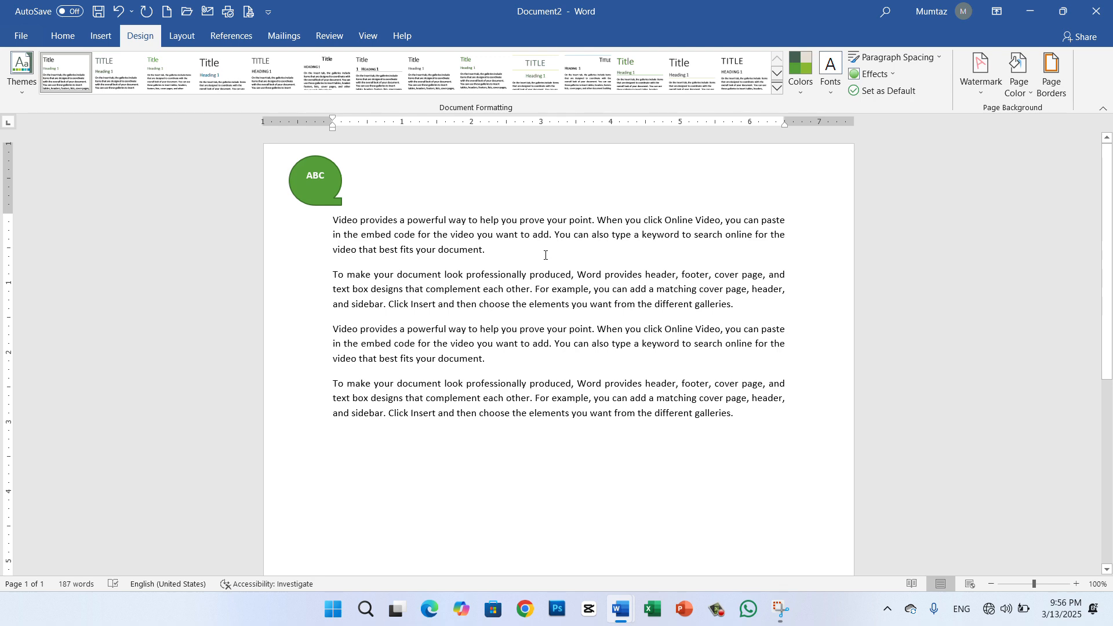
{"action": "left_click", "coordinate": [482, 24]}
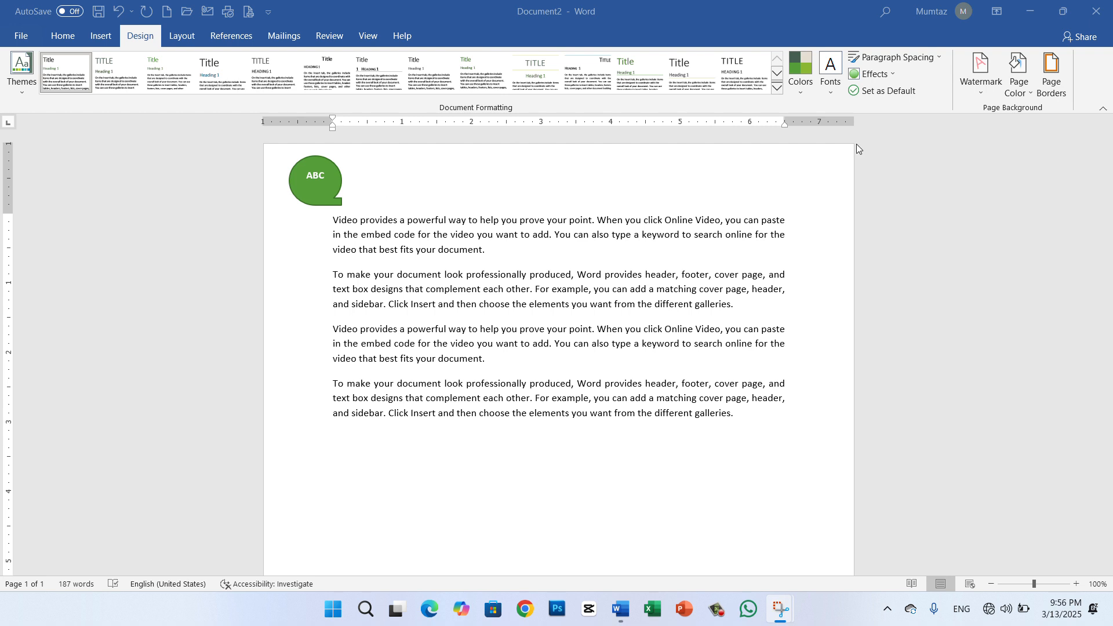